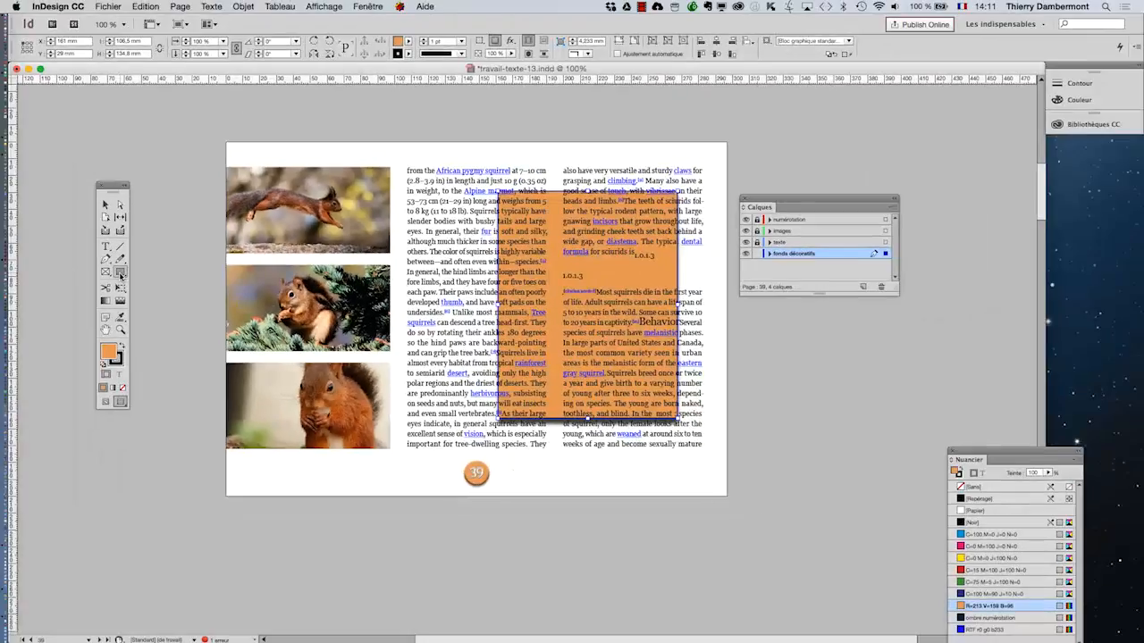
Remove the stroke from the selected orange rectangle by setting its outline to none (Sans)
click(121, 274)
drag(117, 186, 460, 127)
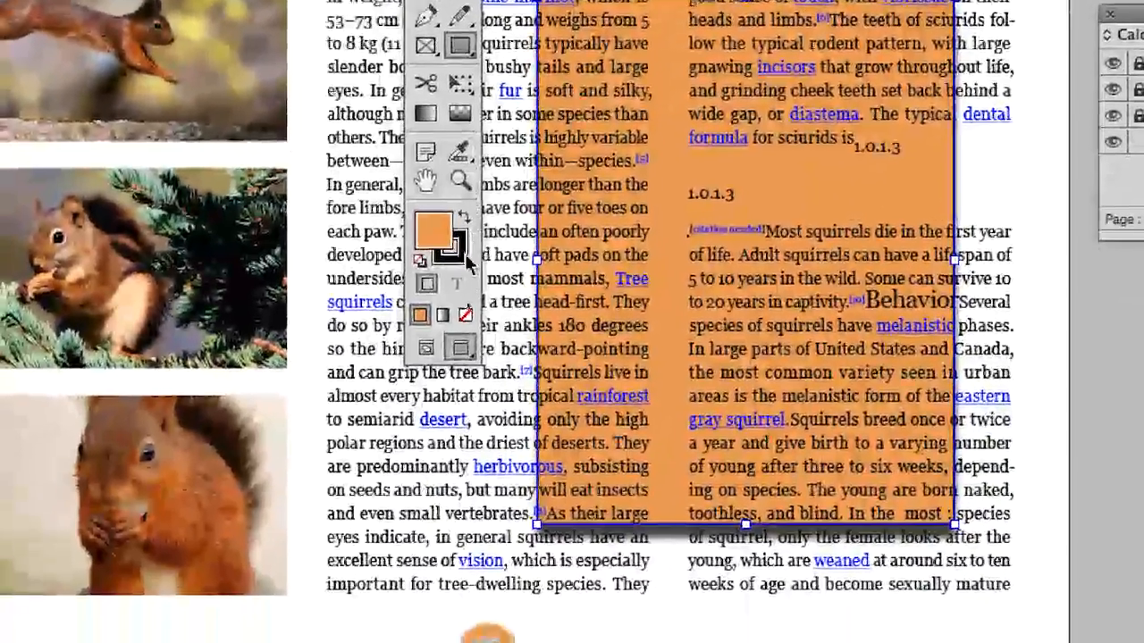
click(463, 254)
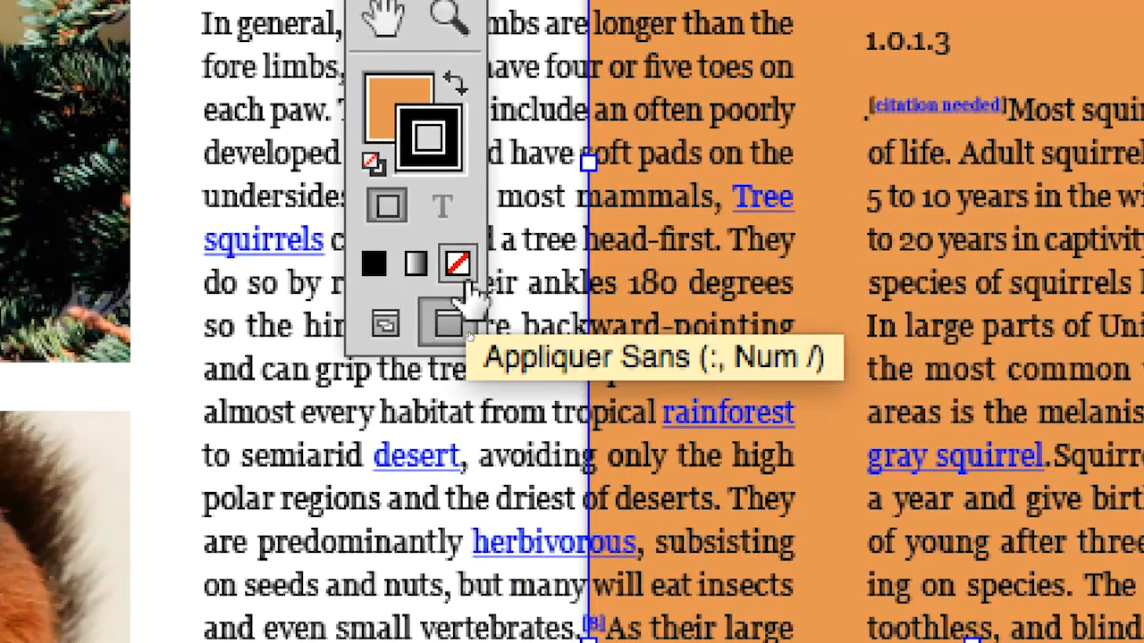
click(478, 359)
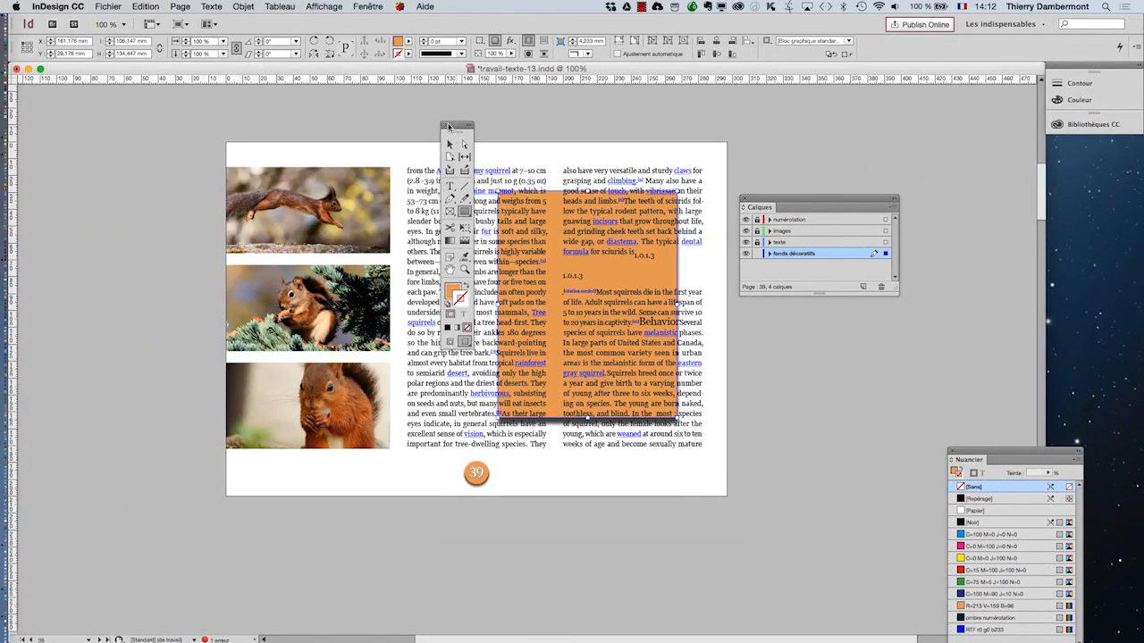
drag(458, 125, 201, 100)
Display the colour swatches (Nuancier) and place them beside the page, clear of the layout
click(349, 5)
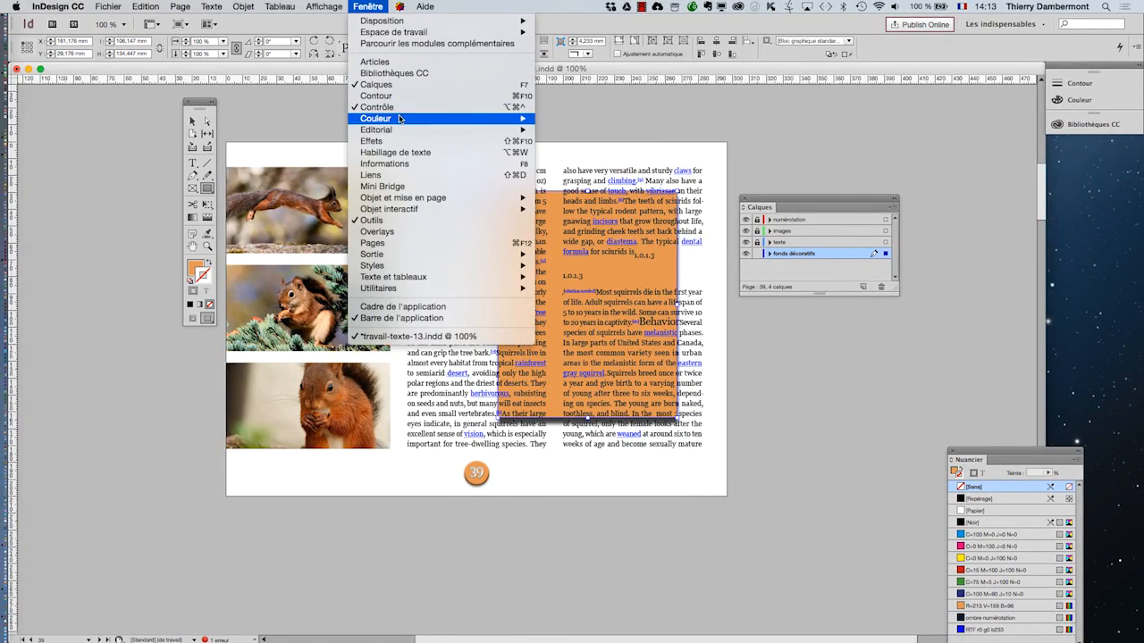
mouse_move(500, 118)
click(572, 142)
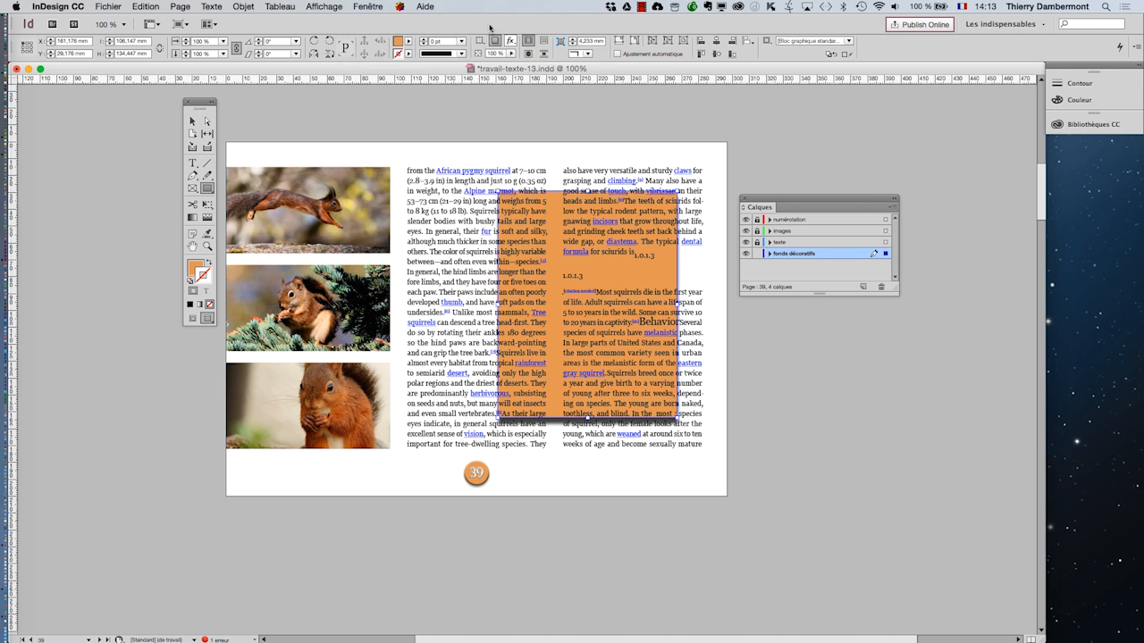
click(368, 6)
mouse_move(438, 119)
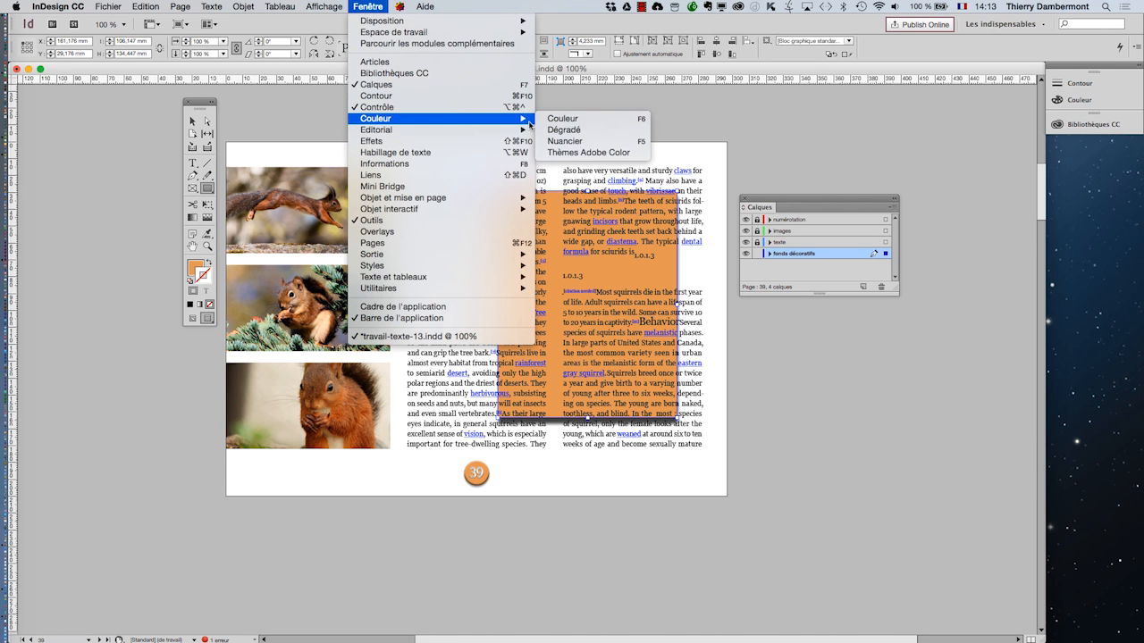
click(563, 141)
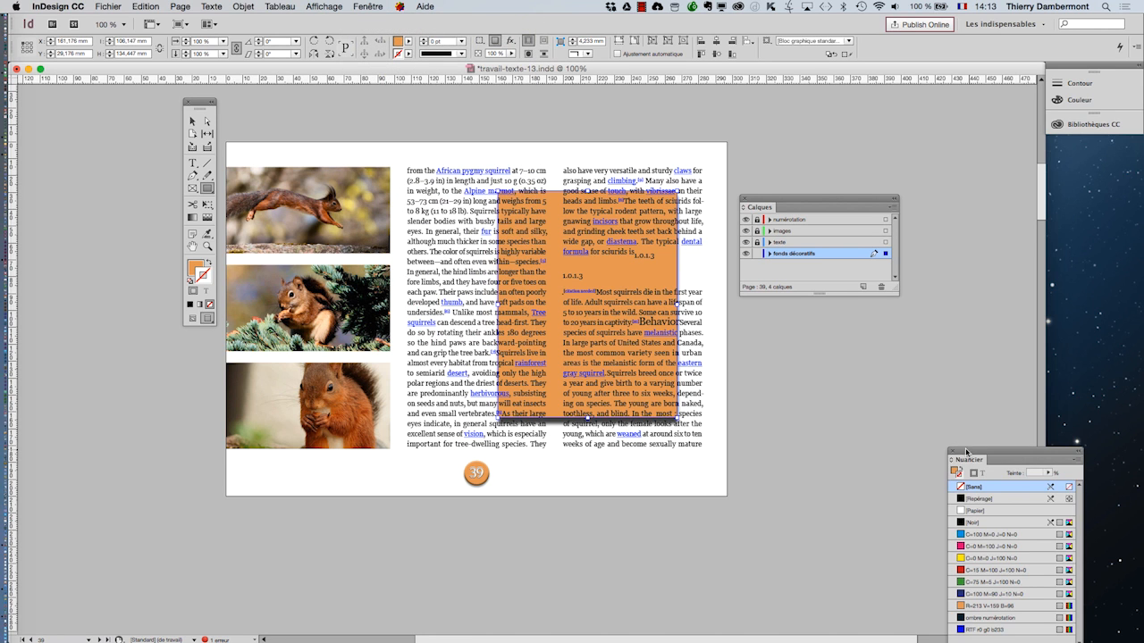
drag(966, 452, 332, 127)
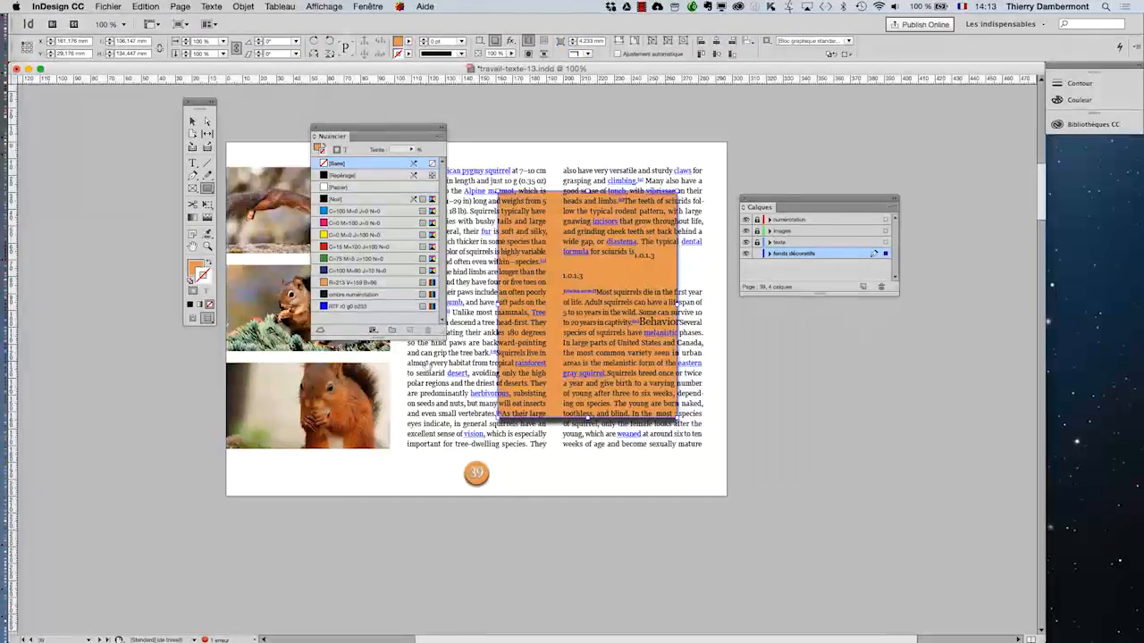
drag(332, 138, 49, 126)
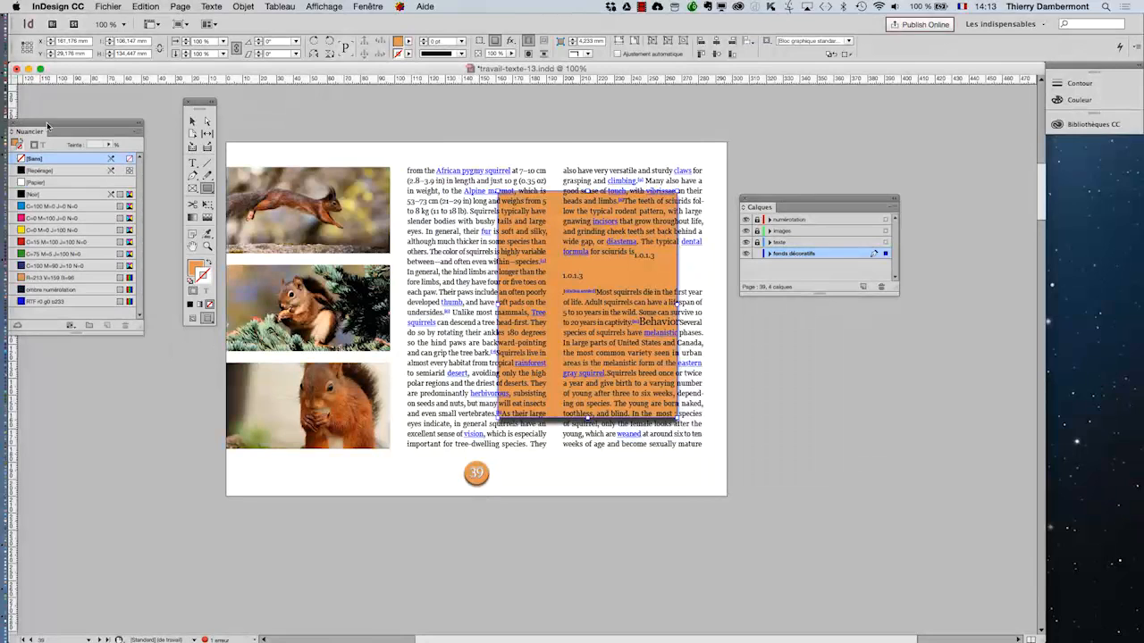
Remove the drop shadow (Ombre portée) from the orange rectangle through its transparency effects
click(244, 6)
mouse_move(268, 246)
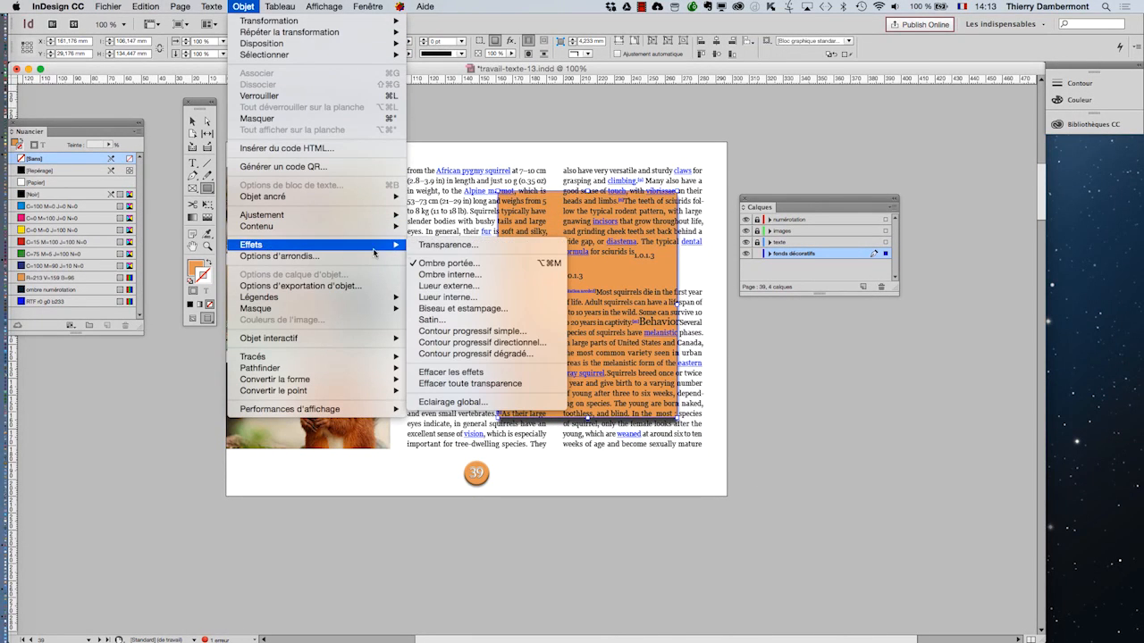
click(446, 245)
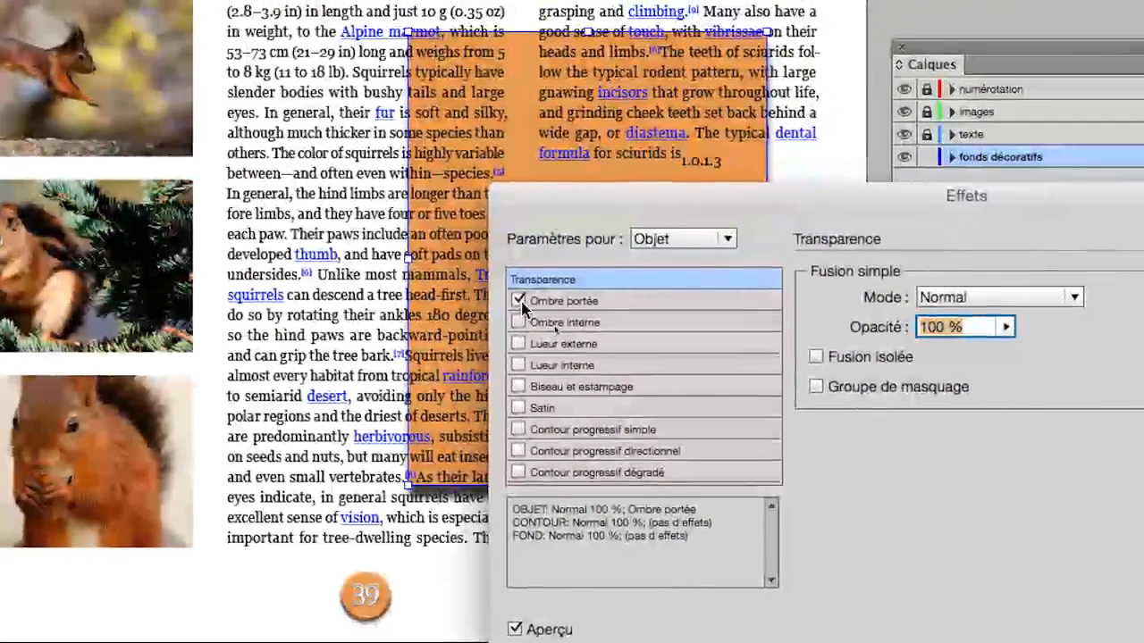
click(519, 301)
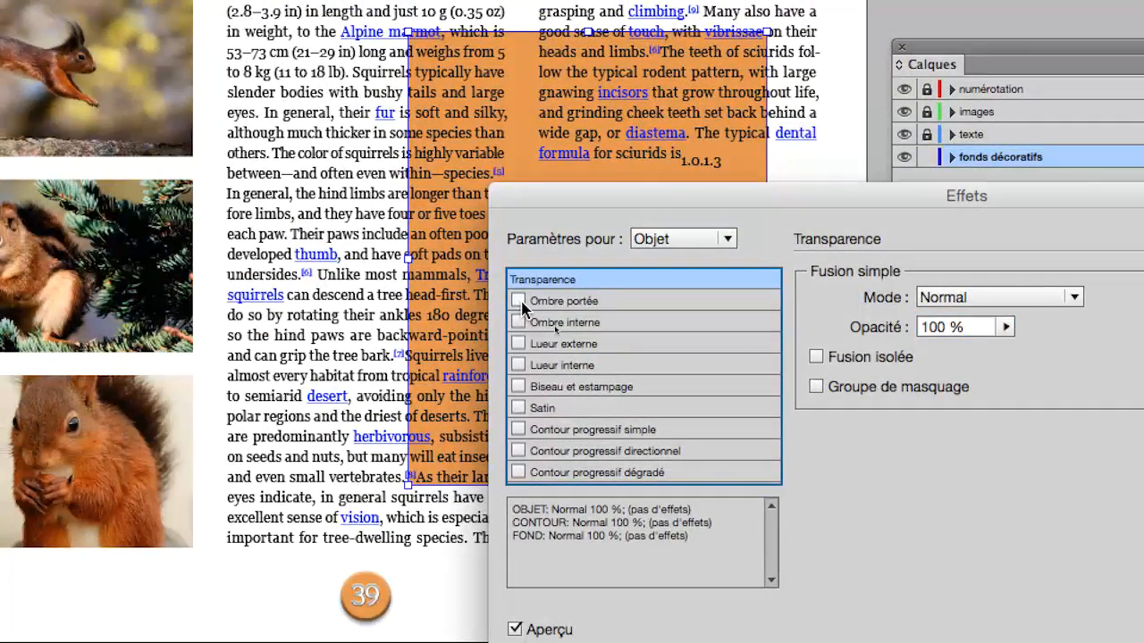
click(519, 301)
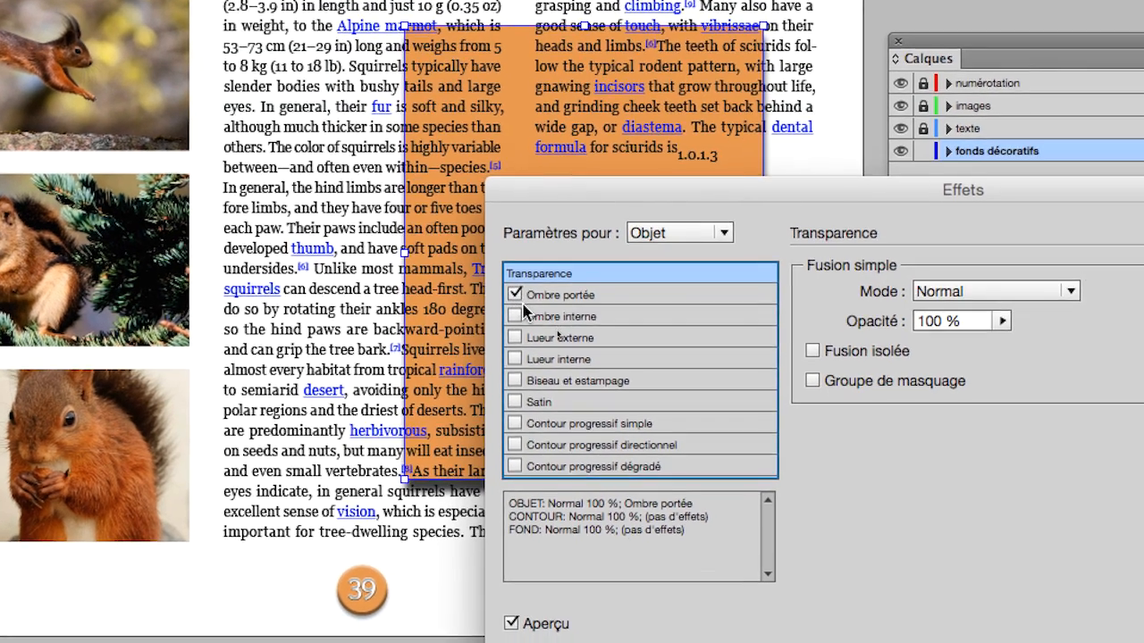
click(520, 301)
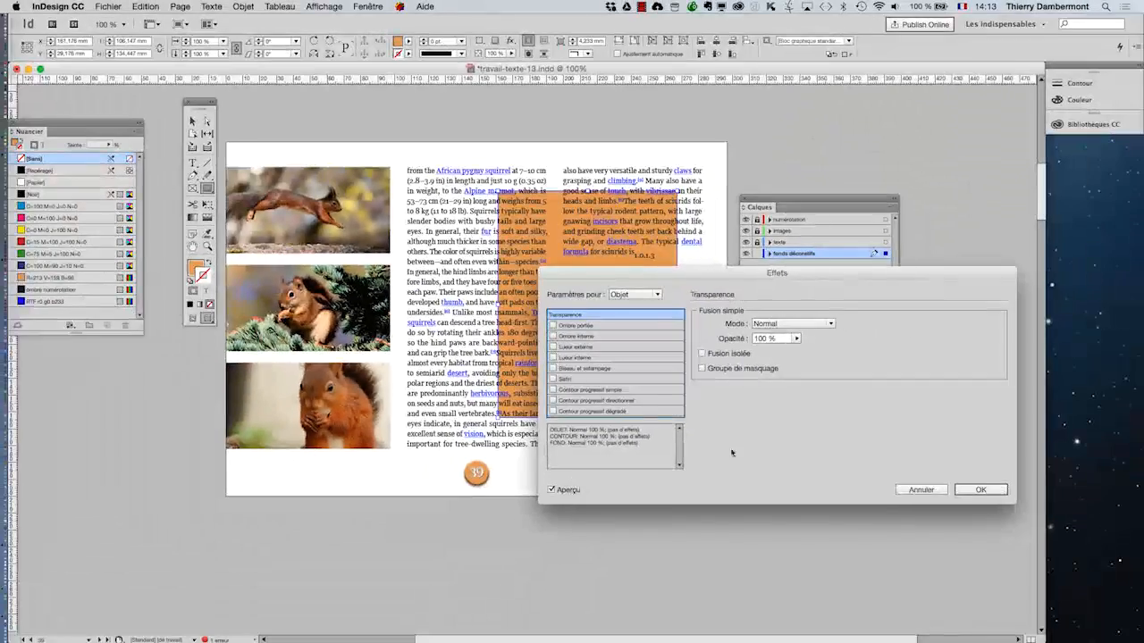
click(980, 489)
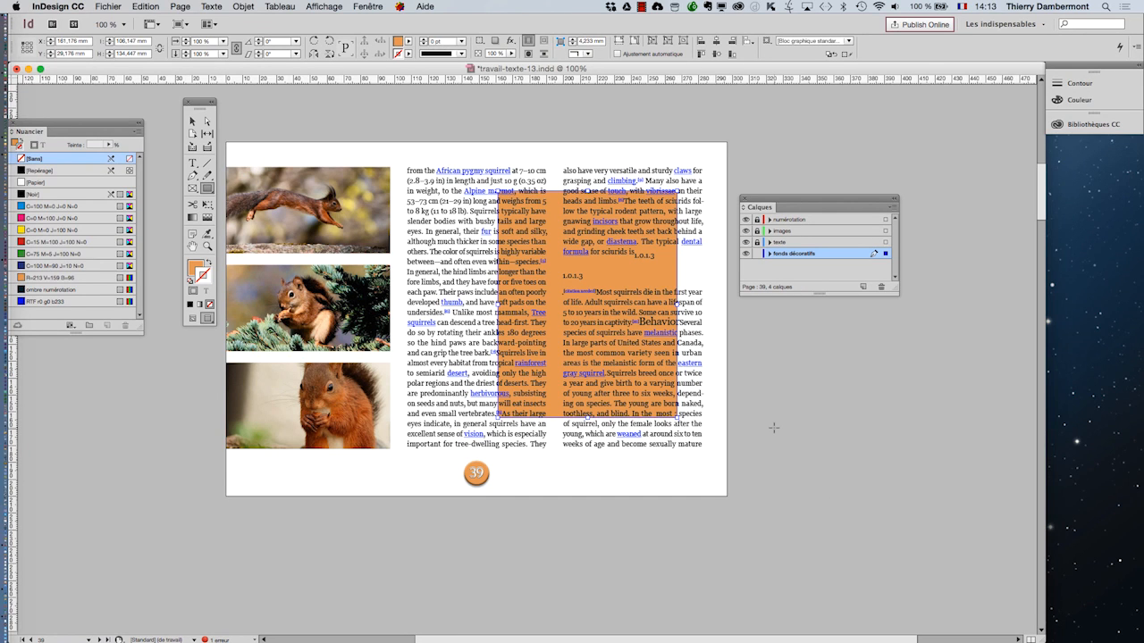
Make the rectangle's fill (Fond) the active colour target and switch to the Eyedropper tool (Outil Pipette)
click(189, 270)
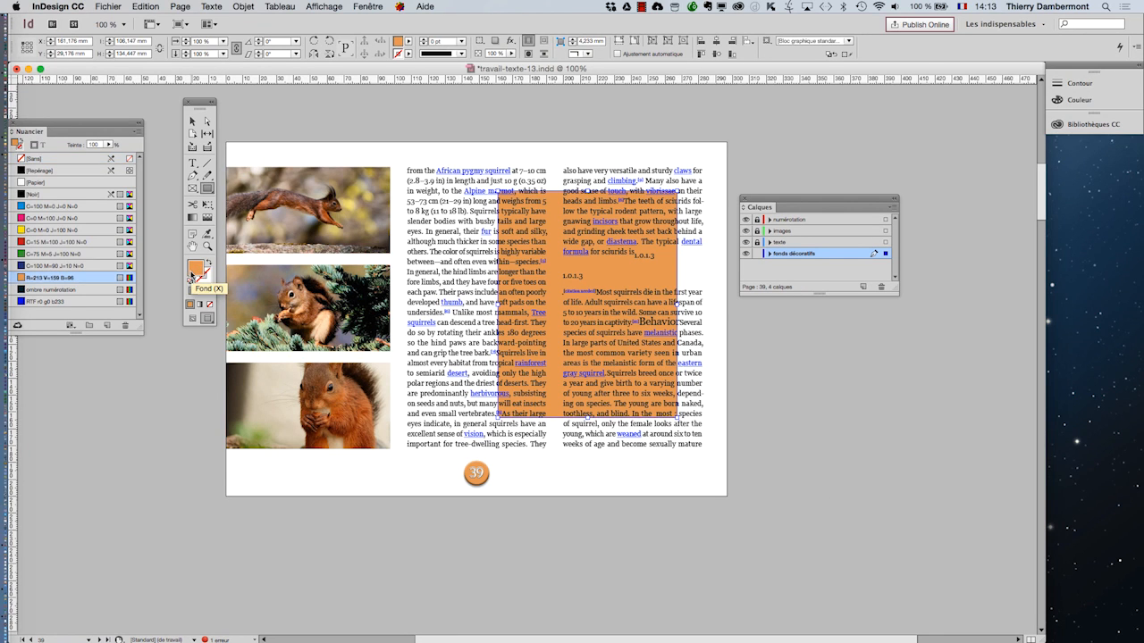
drag(200, 105, 188, 116)
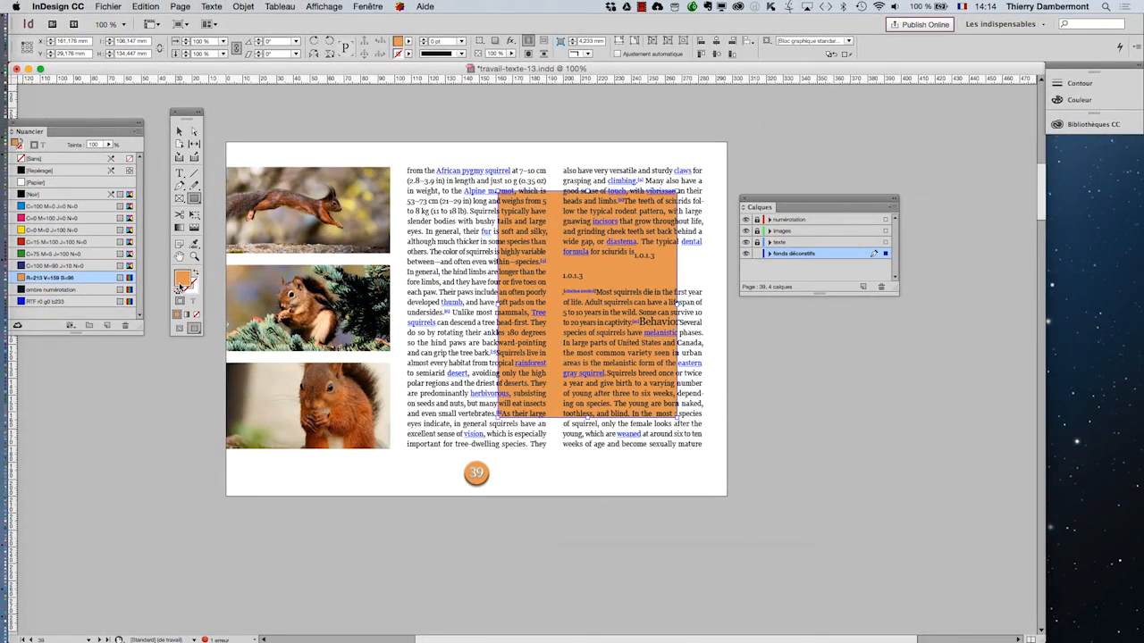
drag(193, 117, 218, 115)
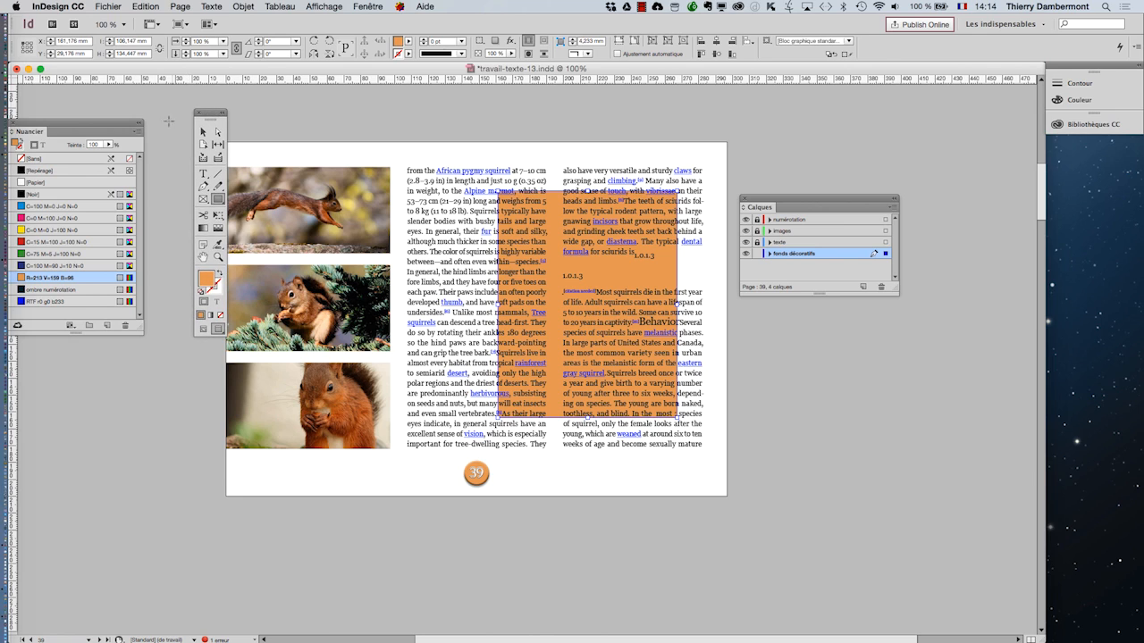
drag(116, 129, 141, 126)
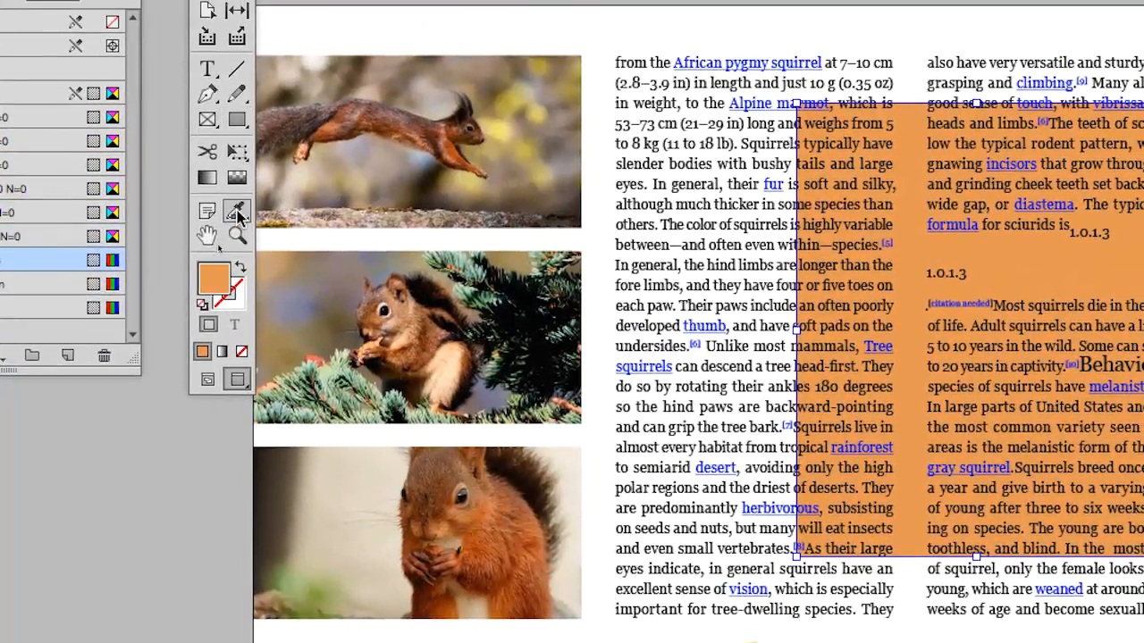
click(237, 212)
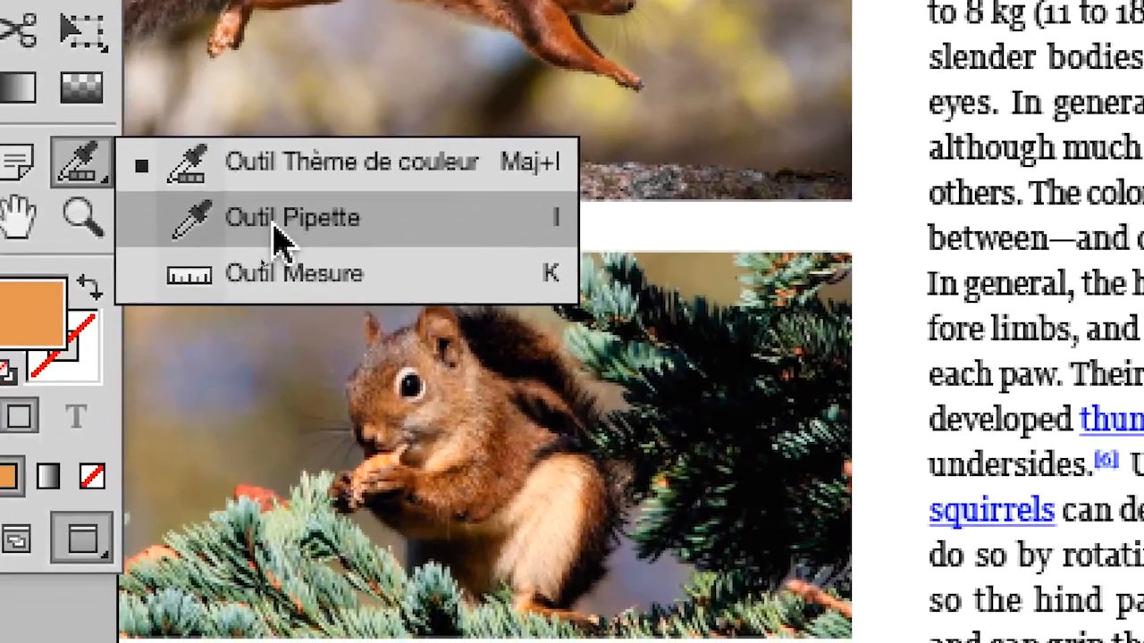
click(278, 225)
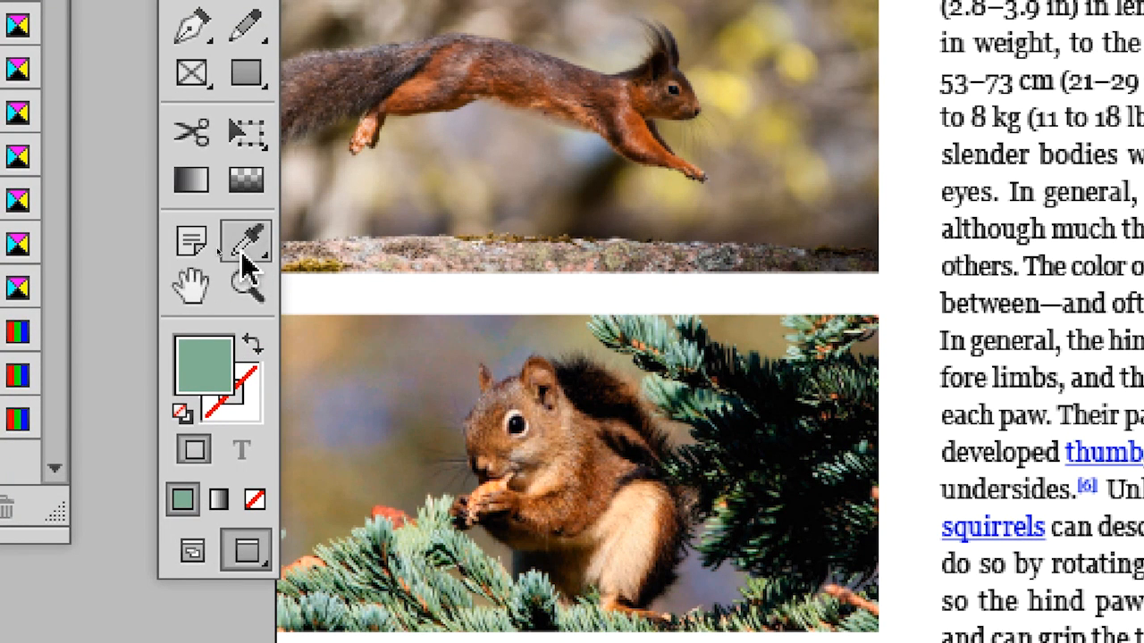
Examine which stroke, fill, character, paragraph and object attributes the Eyedropper is set to pick up
double_click(245, 259)
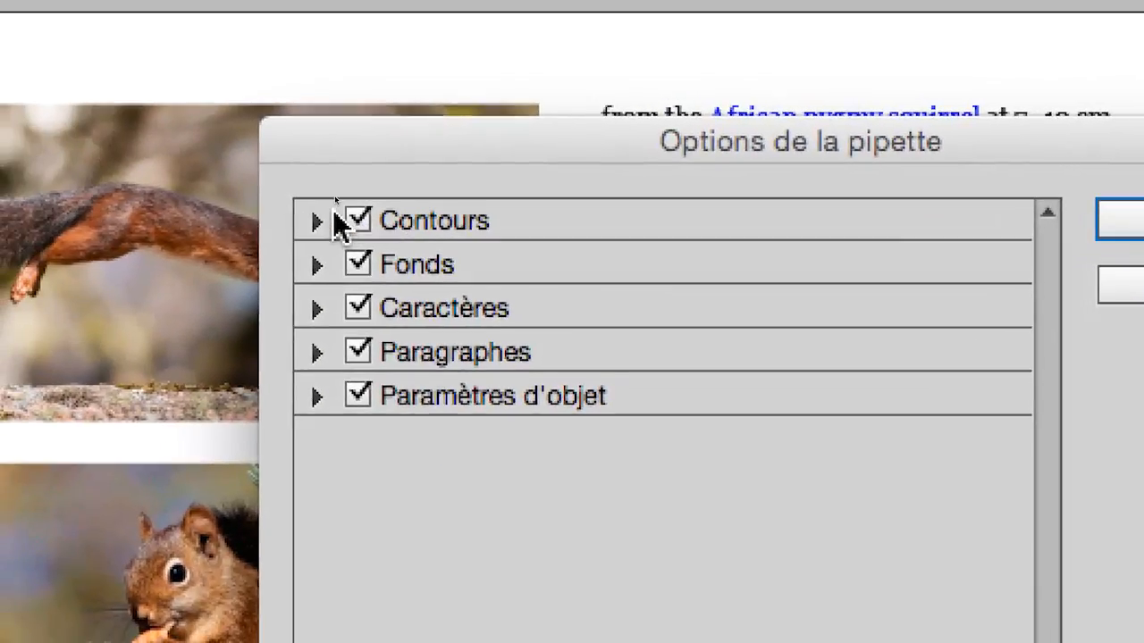
click(318, 221)
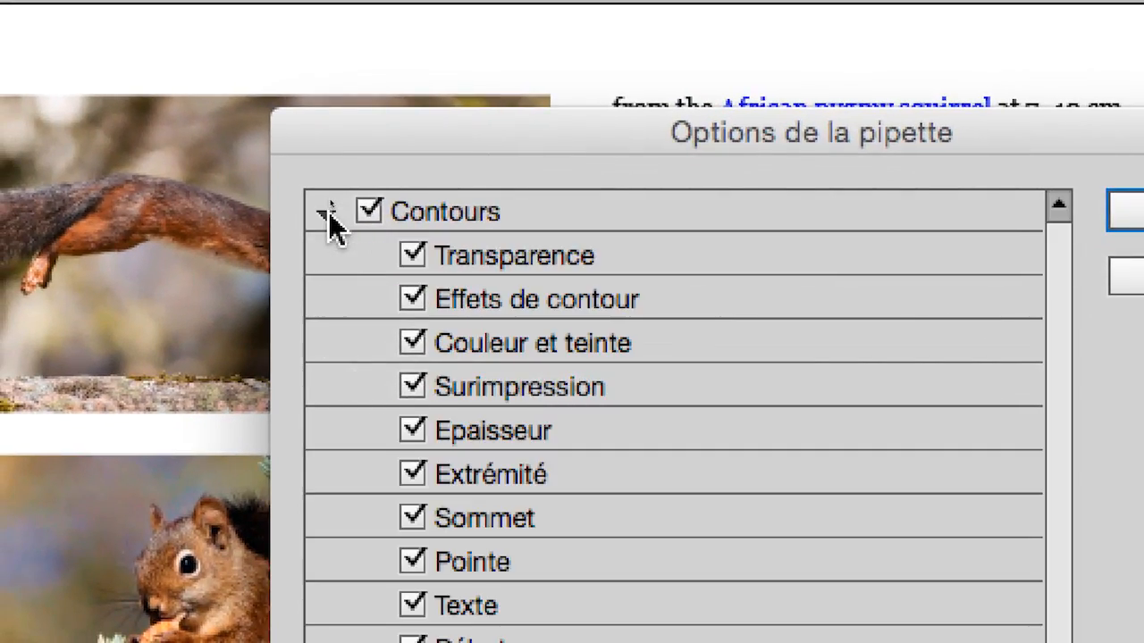
click(329, 219)
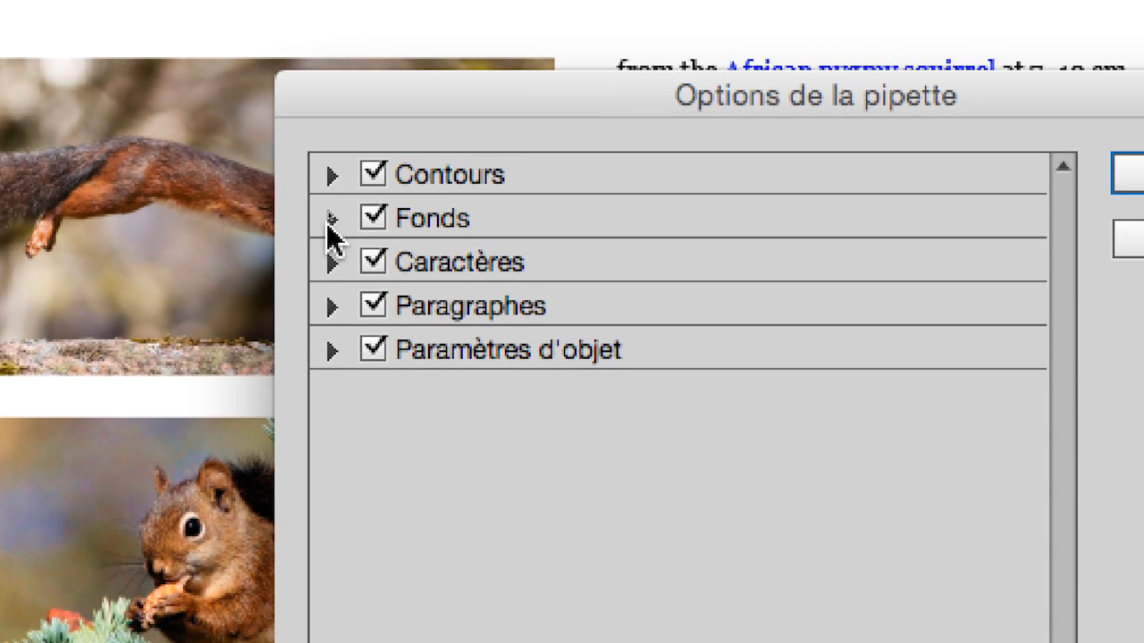
click(329, 258)
click(328, 221)
click(329, 263)
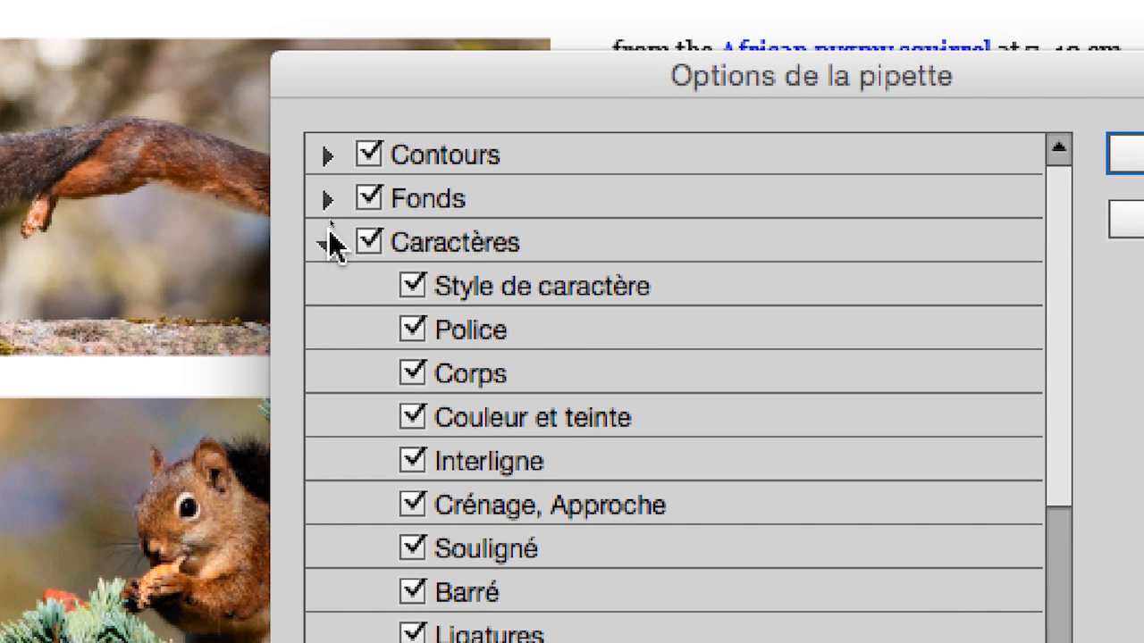
click(328, 243)
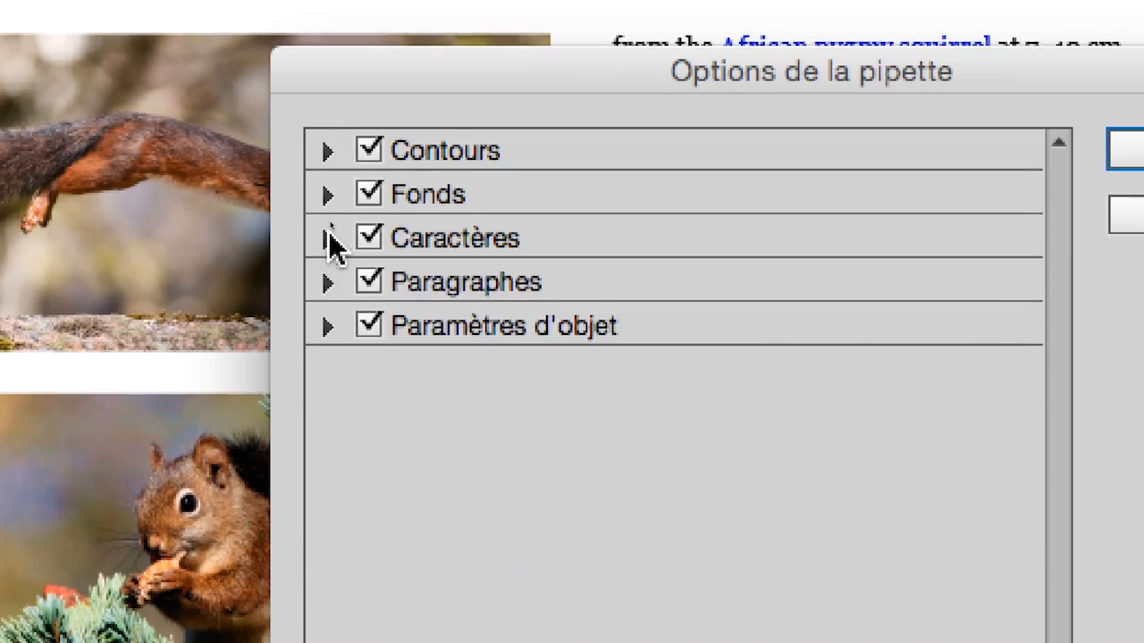
click(328, 287)
click(328, 254)
click(328, 262)
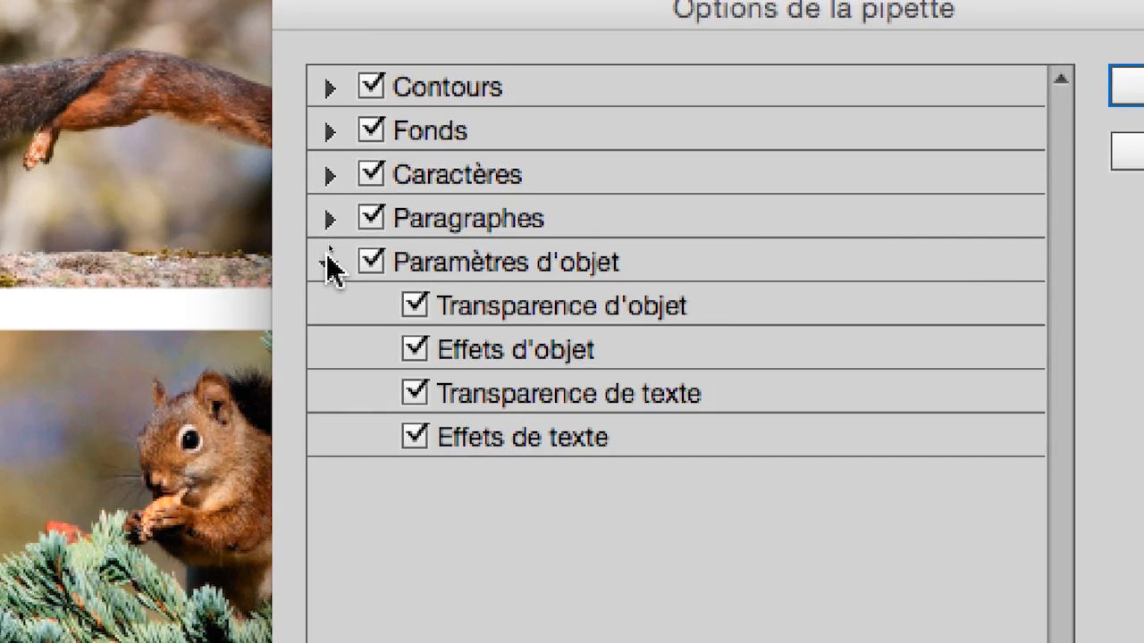
click(328, 262)
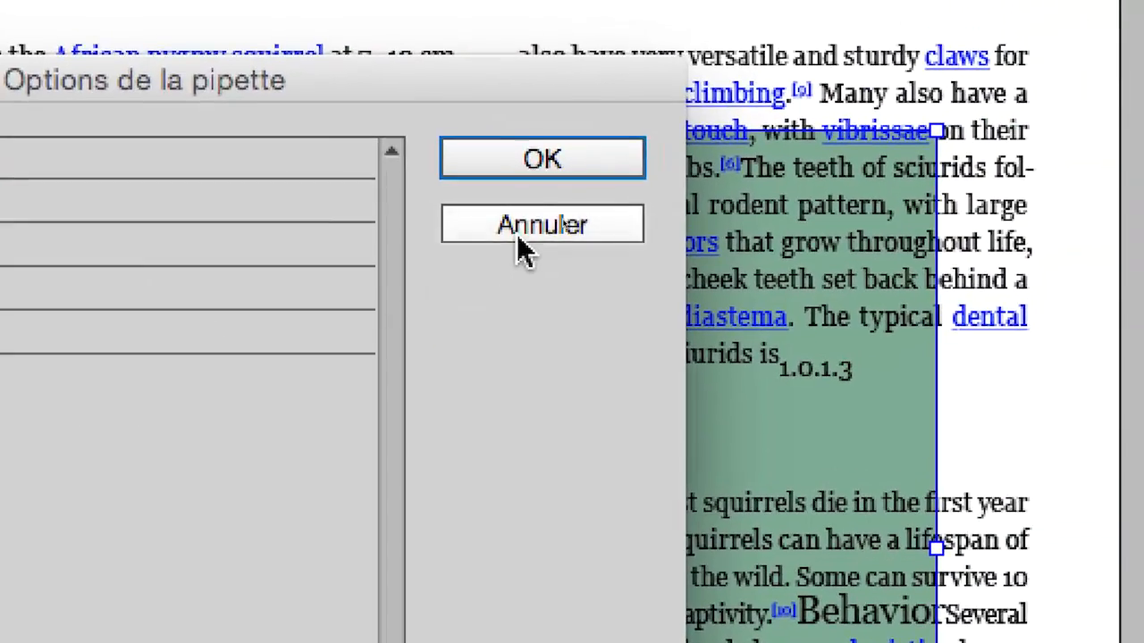
click(1128, 152)
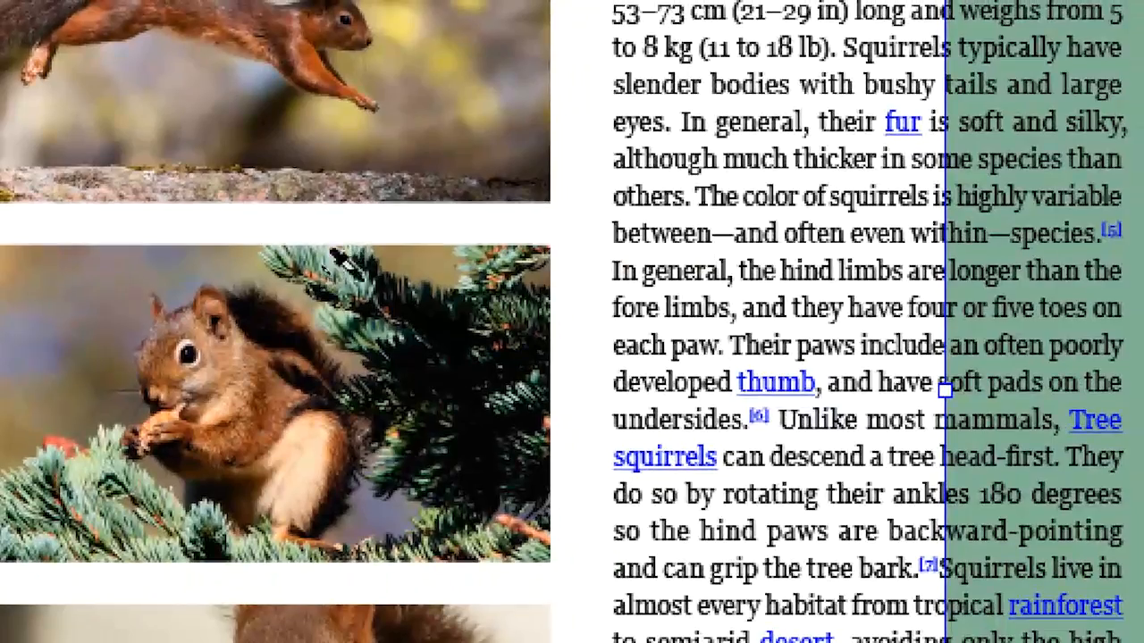
Sample various colours from the three squirrel photos with the Eyedropper to try them as the rectangle's fill
click(377, 301)
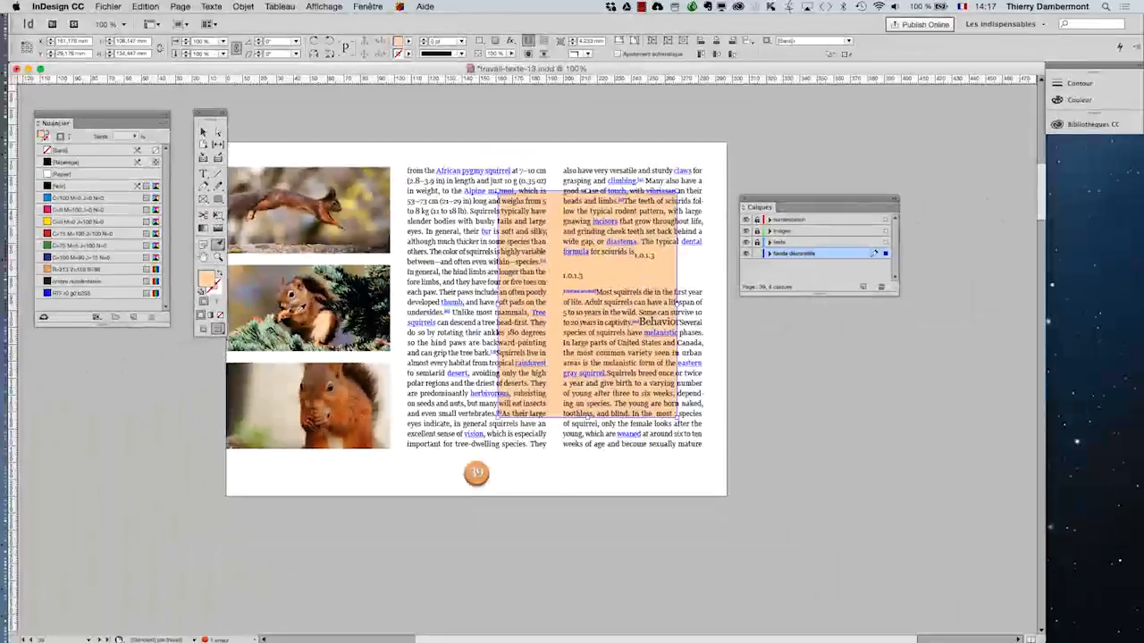
click(291, 308)
click(192, 385)
click(283, 342)
click(291, 318)
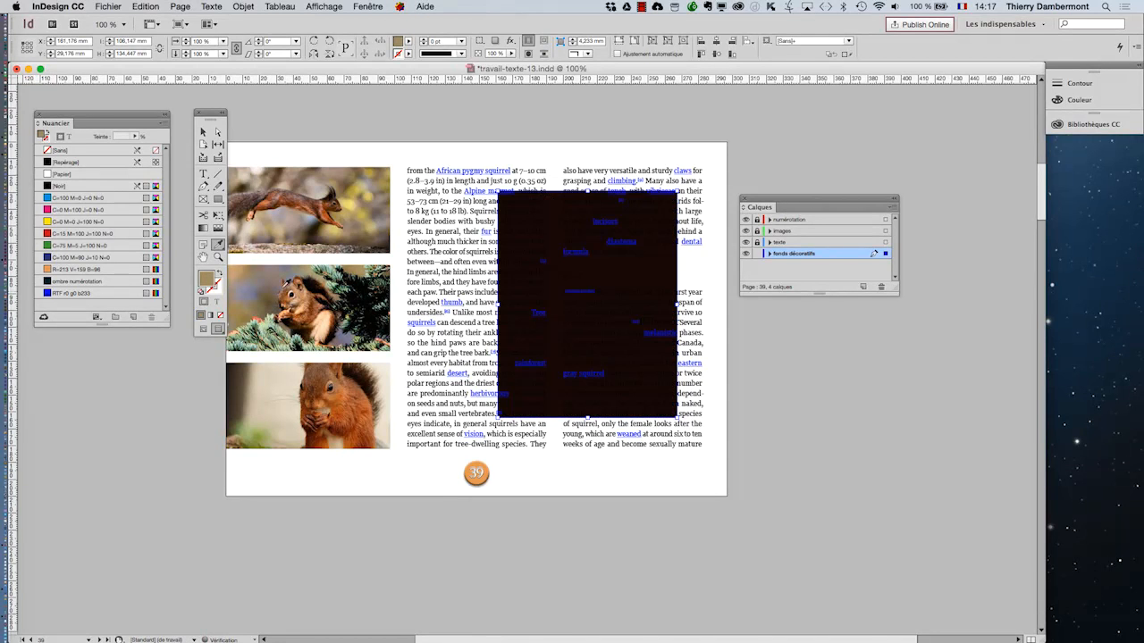
click(330, 238)
click(365, 203)
click(339, 173)
click(336, 204)
click(325, 267)
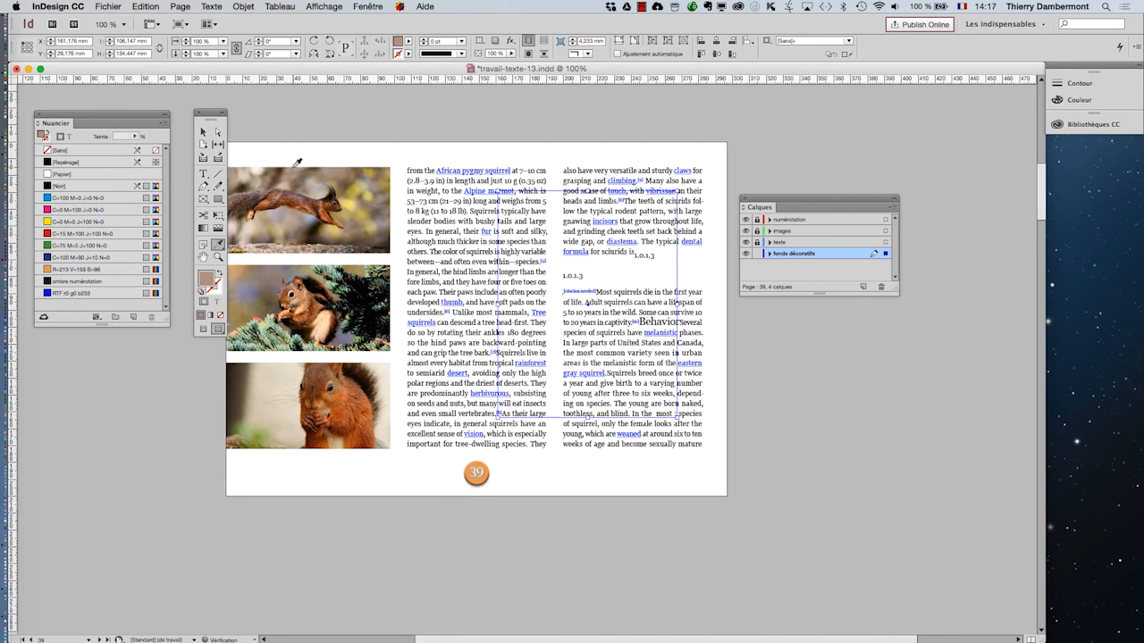
click(295, 328)
click(297, 400)
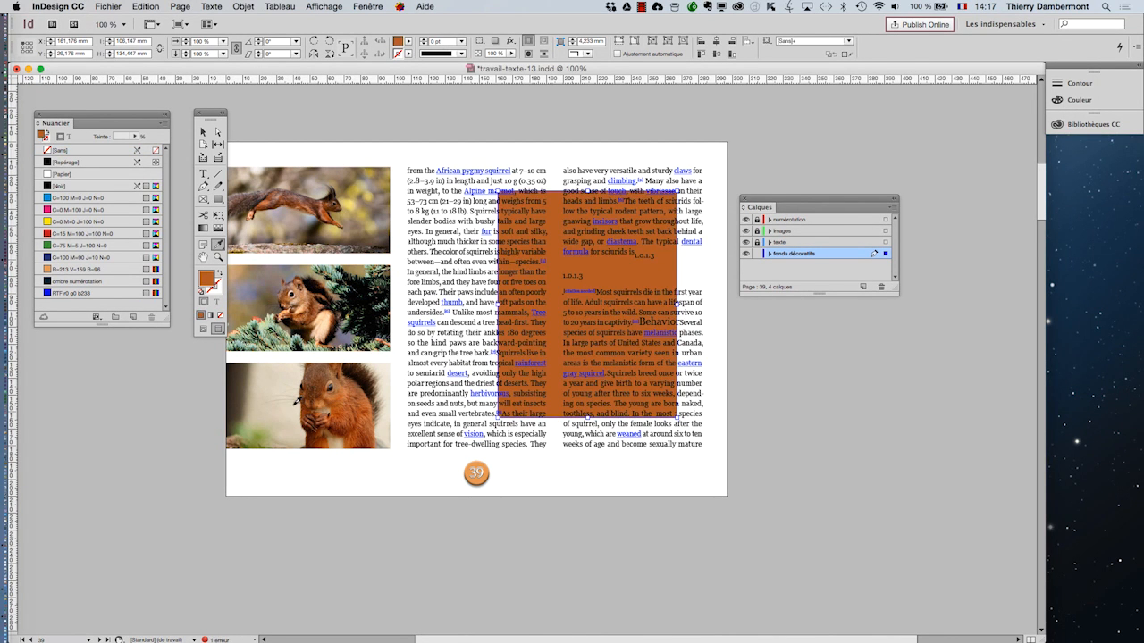
click(297, 377)
click(372, 286)
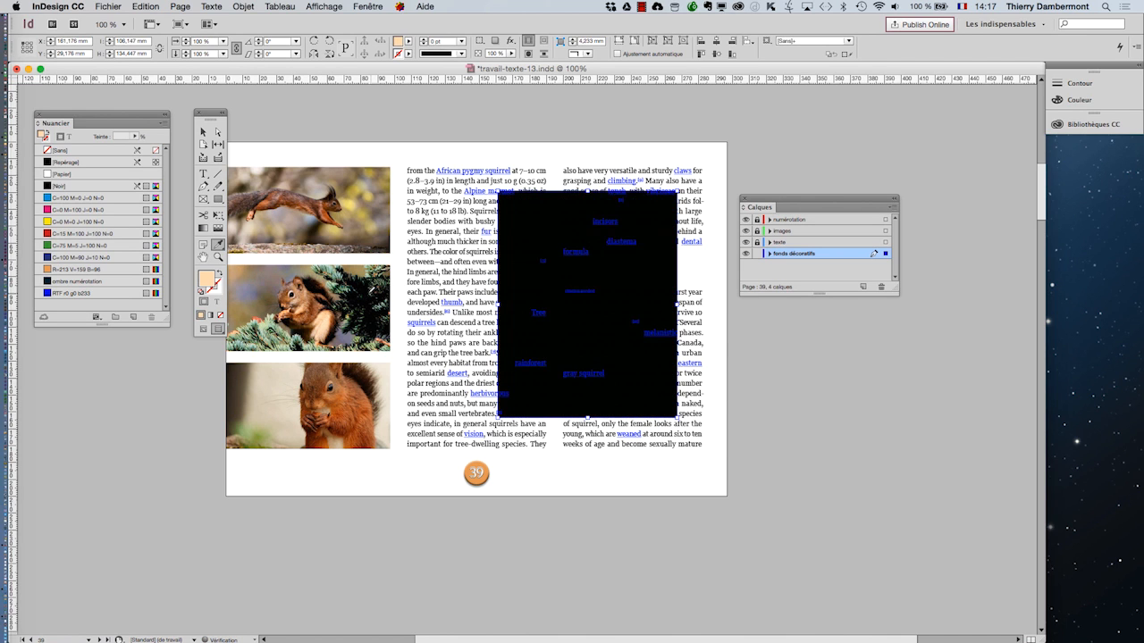
click(342, 277)
click(333, 272)
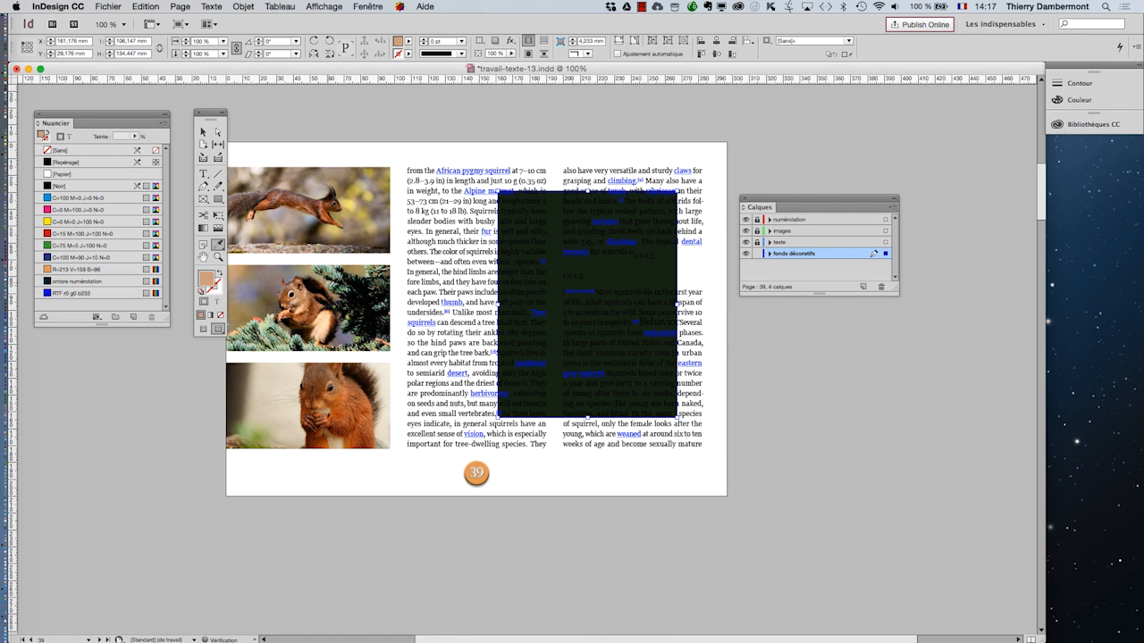
Fill the rectangle with a pale grey-green sampled from the middle squirrel photo using the Eyedropper
click(333, 273)
click(330, 278)
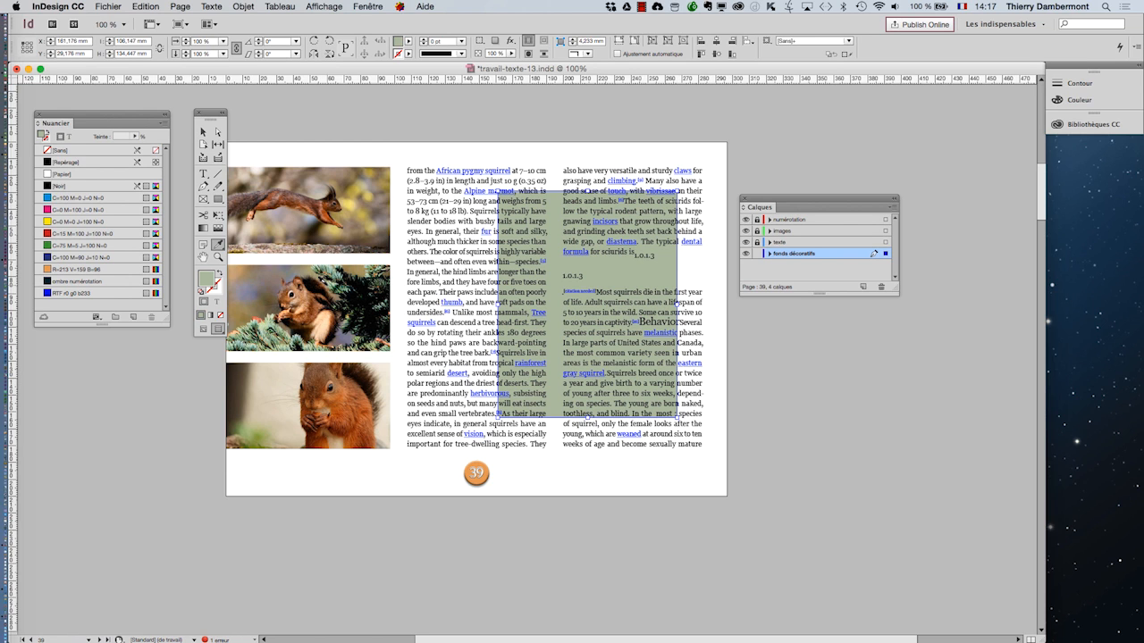
scroll(328, 288, left, 2)
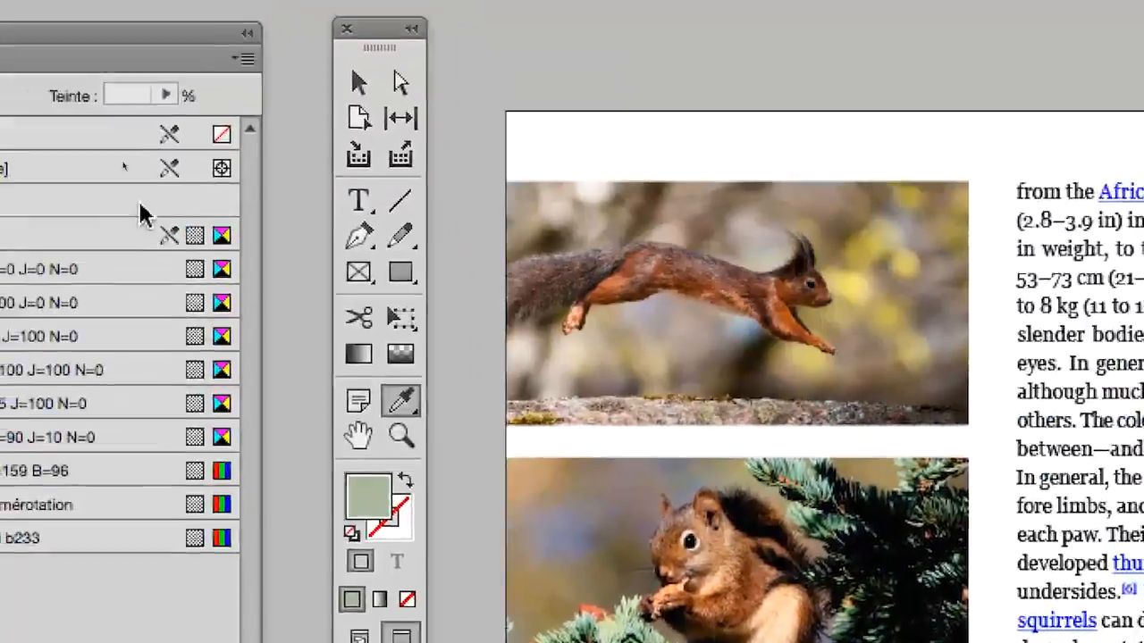
Move the swatches panel (Nuancier) near the tools and add the rectangle's sampled grey-green fill as a new swatch after the existing ones
drag(74, 35, 616, 136)
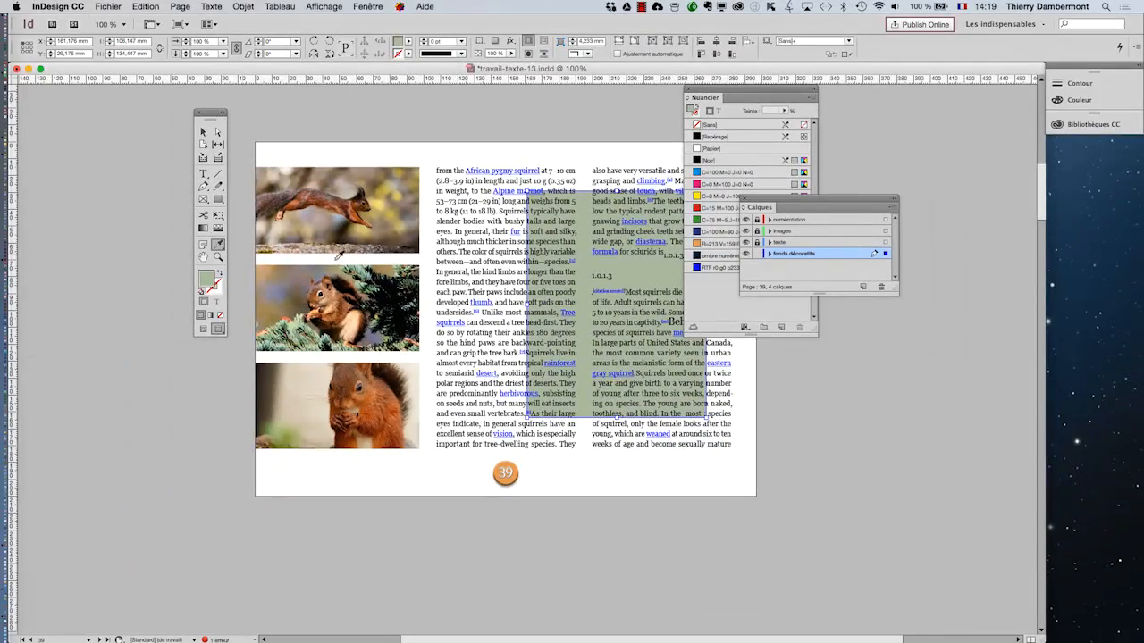
drag(731, 92, 388, 97)
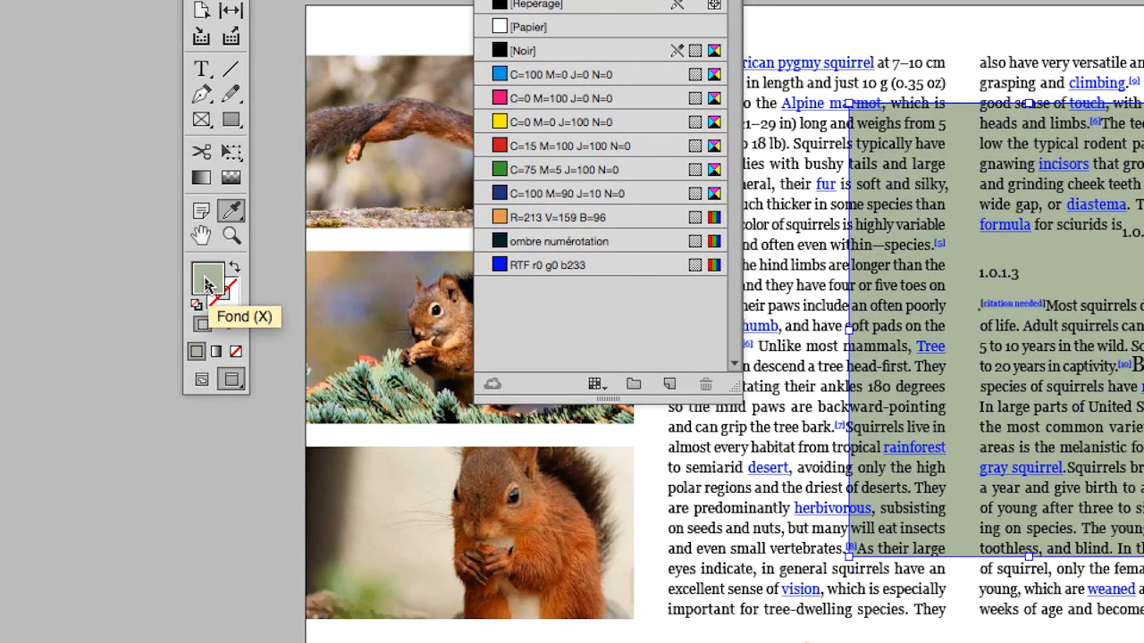
double_click(205, 284)
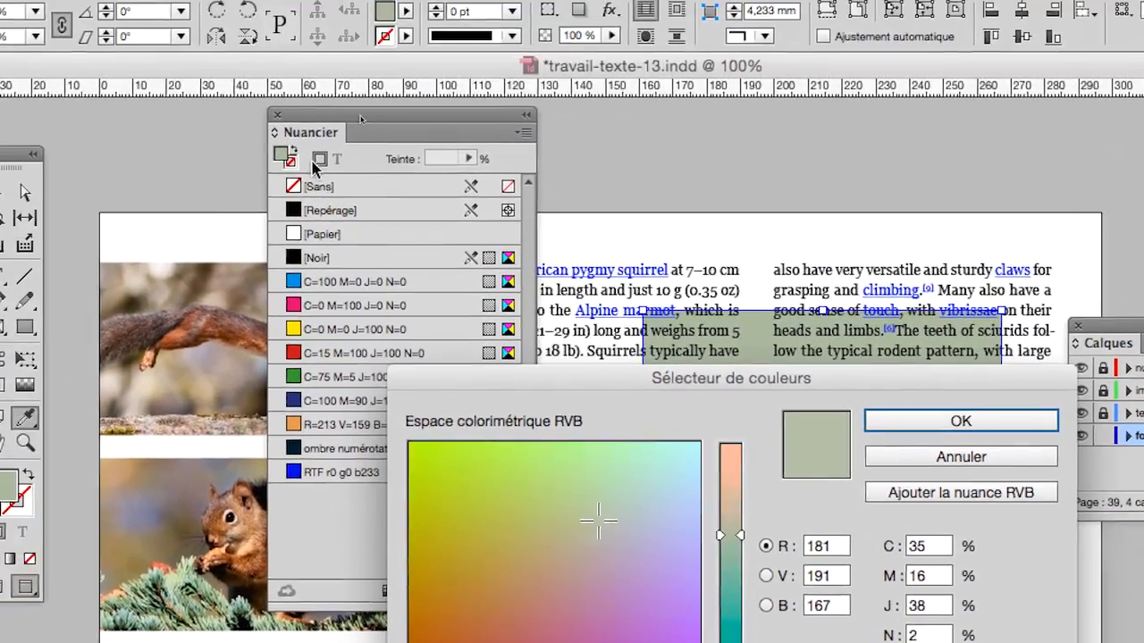
click(890, 455)
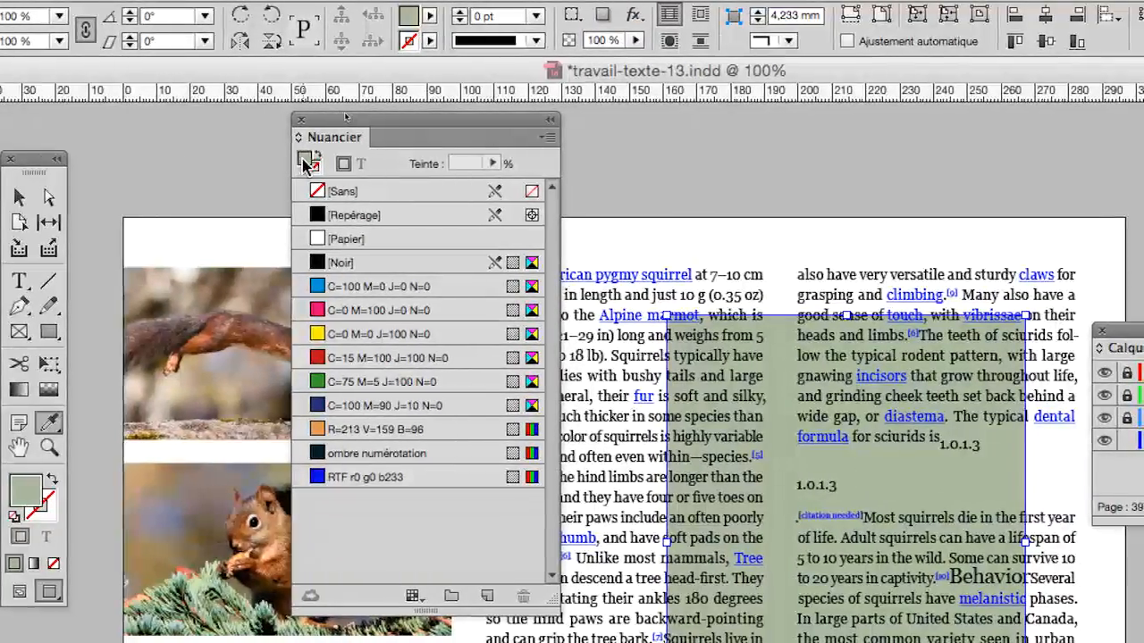
drag(285, 146, 326, 442)
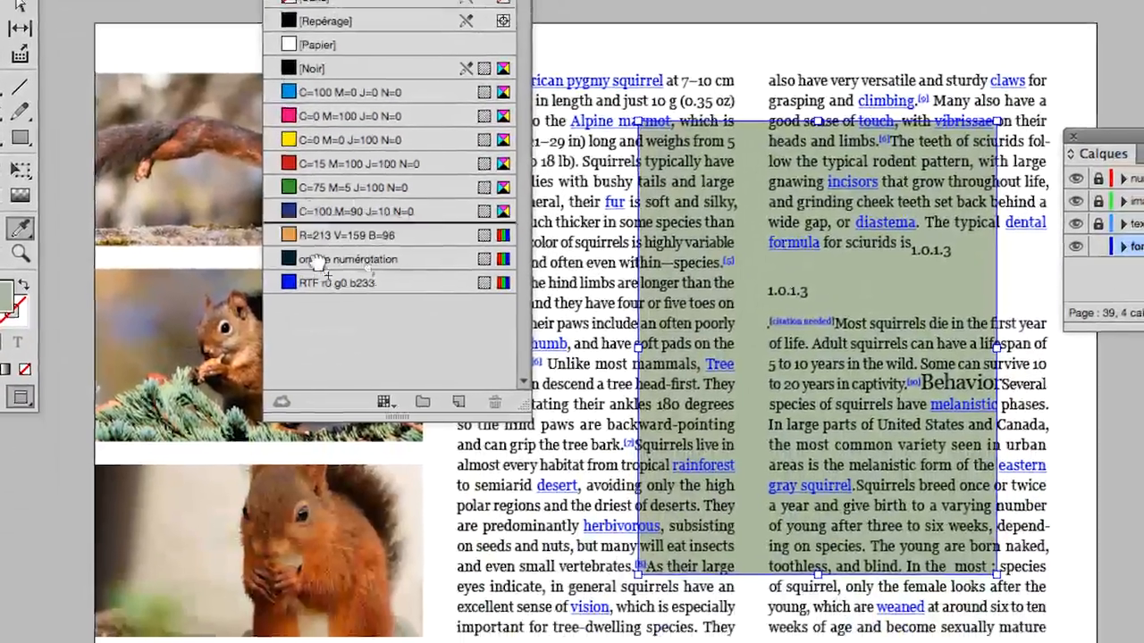
drag(319, 262, 318, 296)
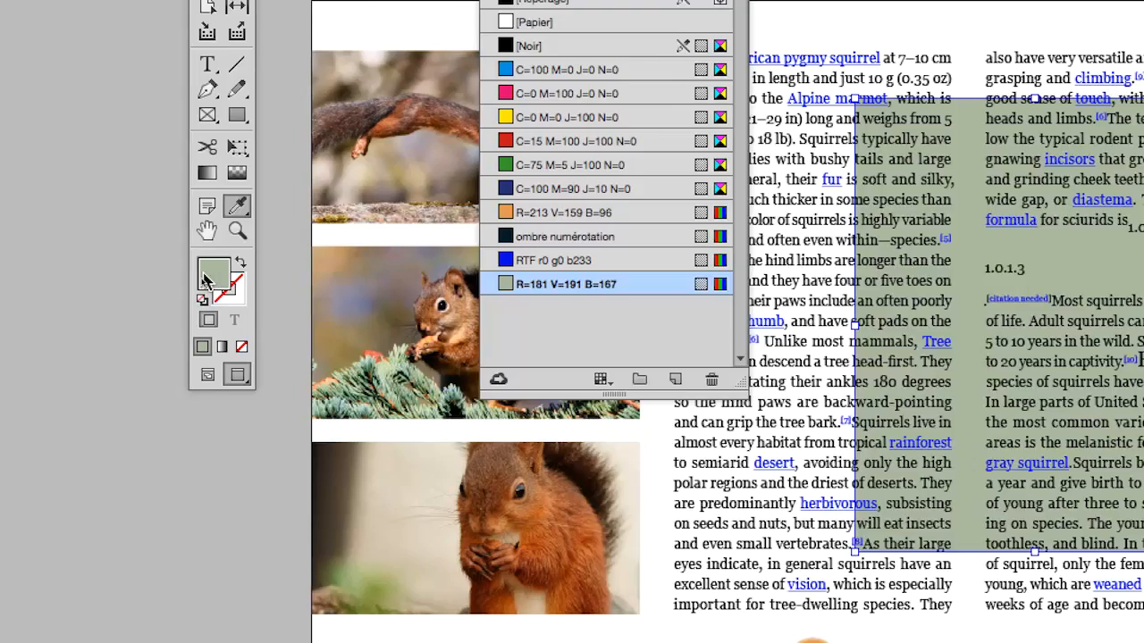
Inspect the fill's colour values in the colour picker without changing them, and deselect the rectangle with the Selection tool
double_click(8, 411)
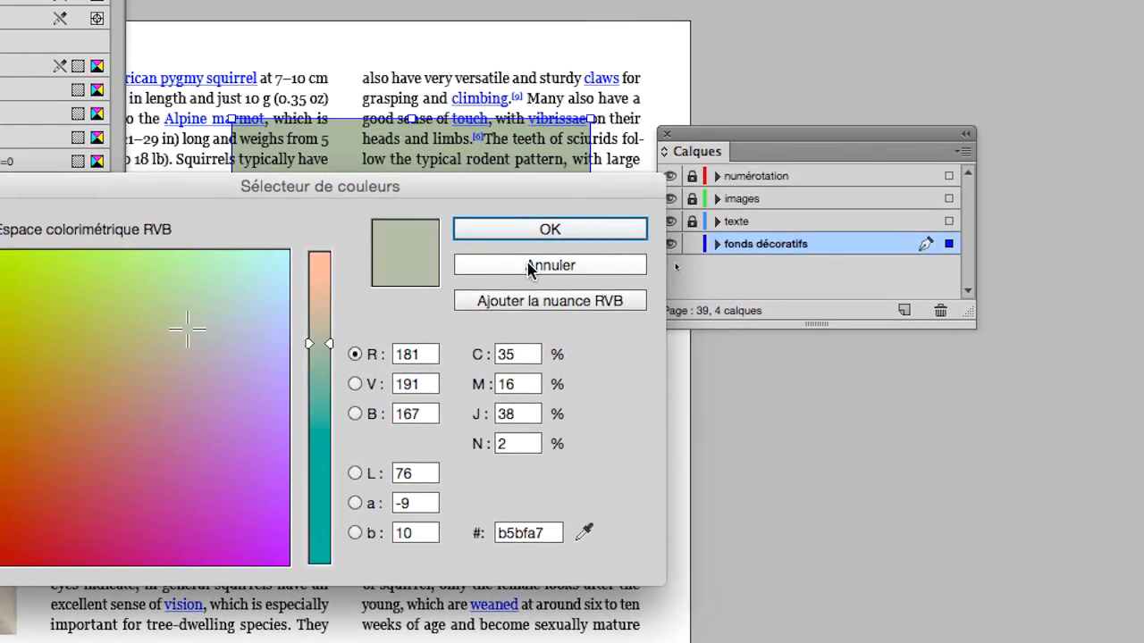
click(550, 238)
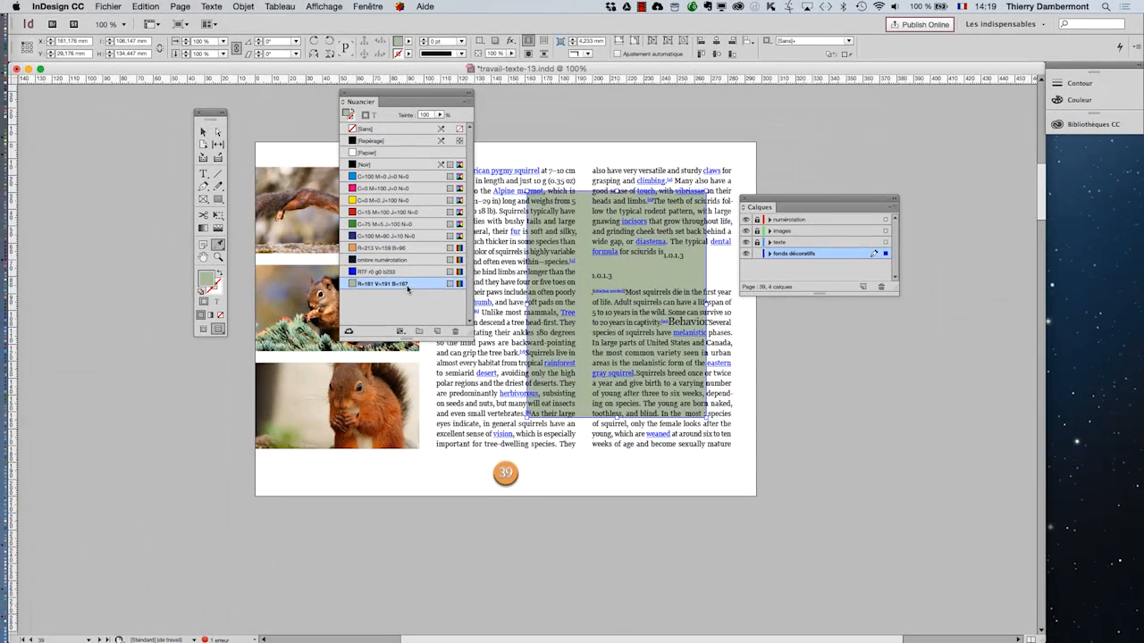
mouse_move(391, 101)
mouse_down()
mouse_move(851, 99)
mouse_move(375, 96)
mouse_up()
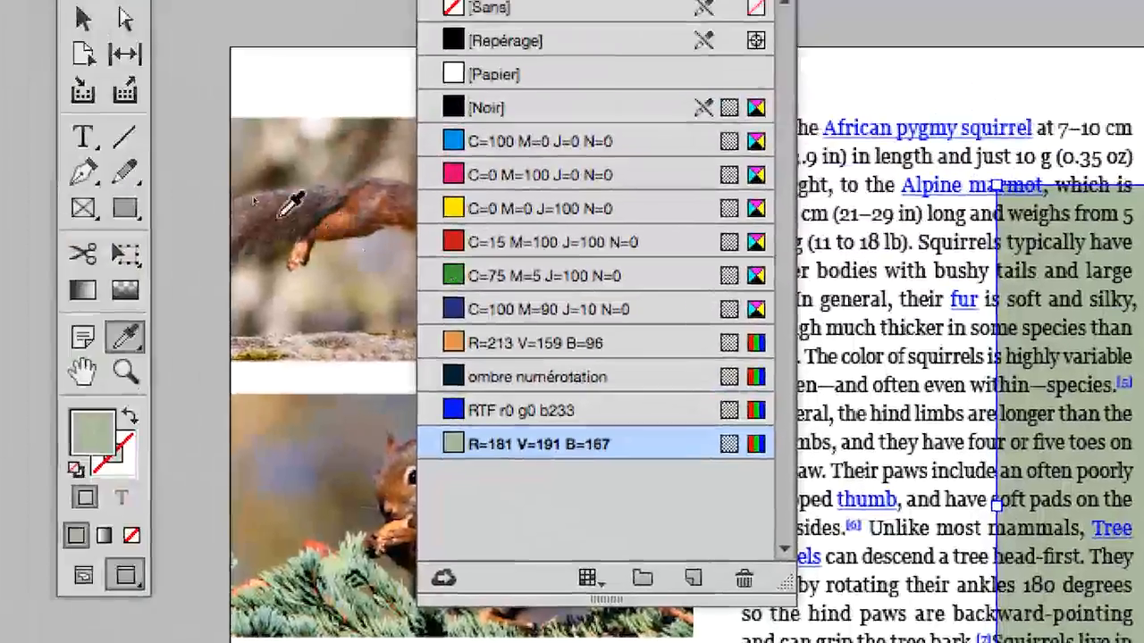
click(80, 22)
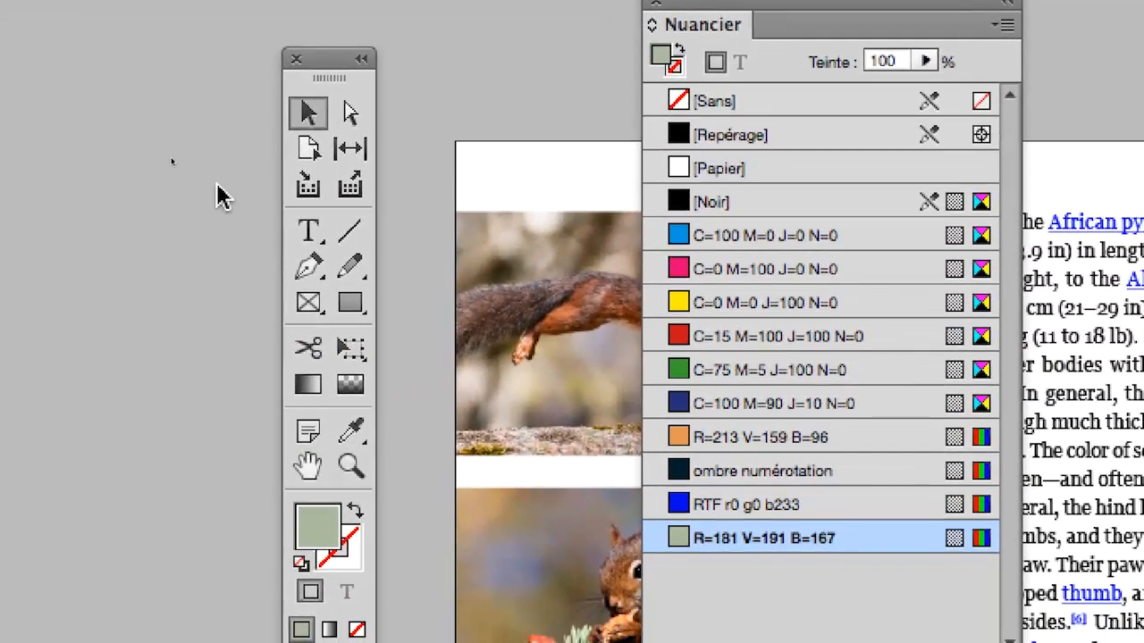
click(217, 185)
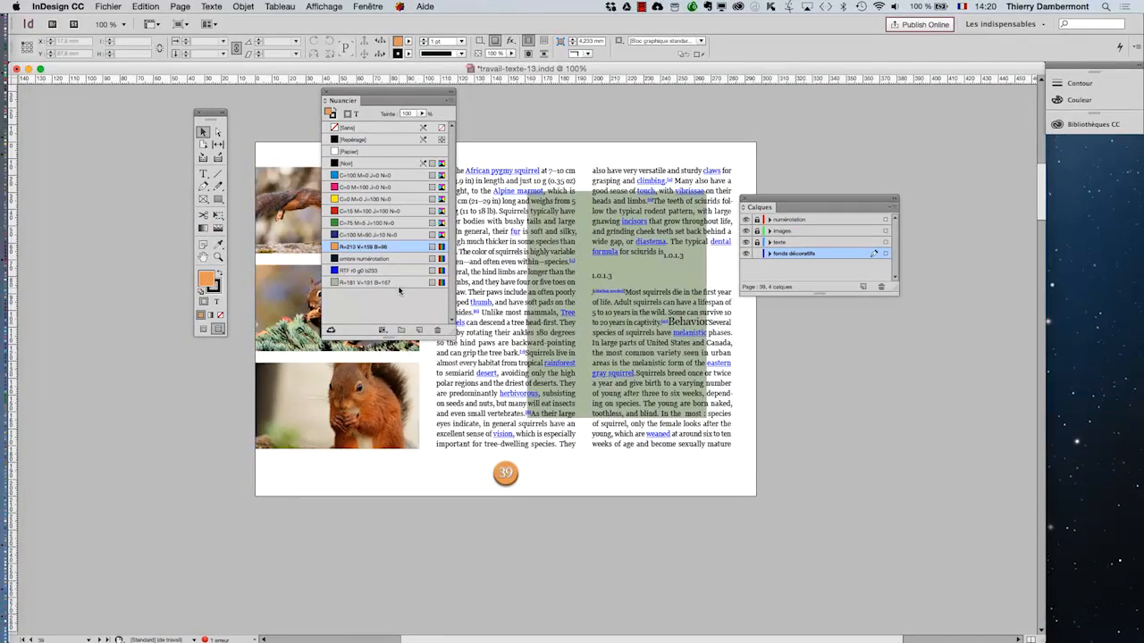
double_click(367, 274)
drag(471, 237, 889, 297)
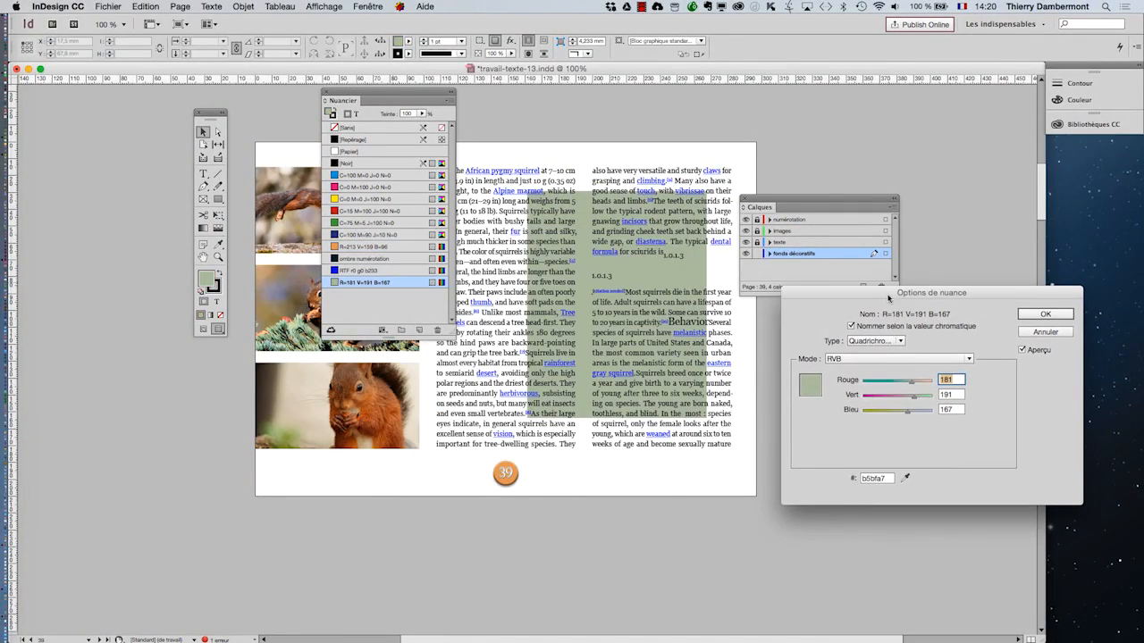
click(923, 385)
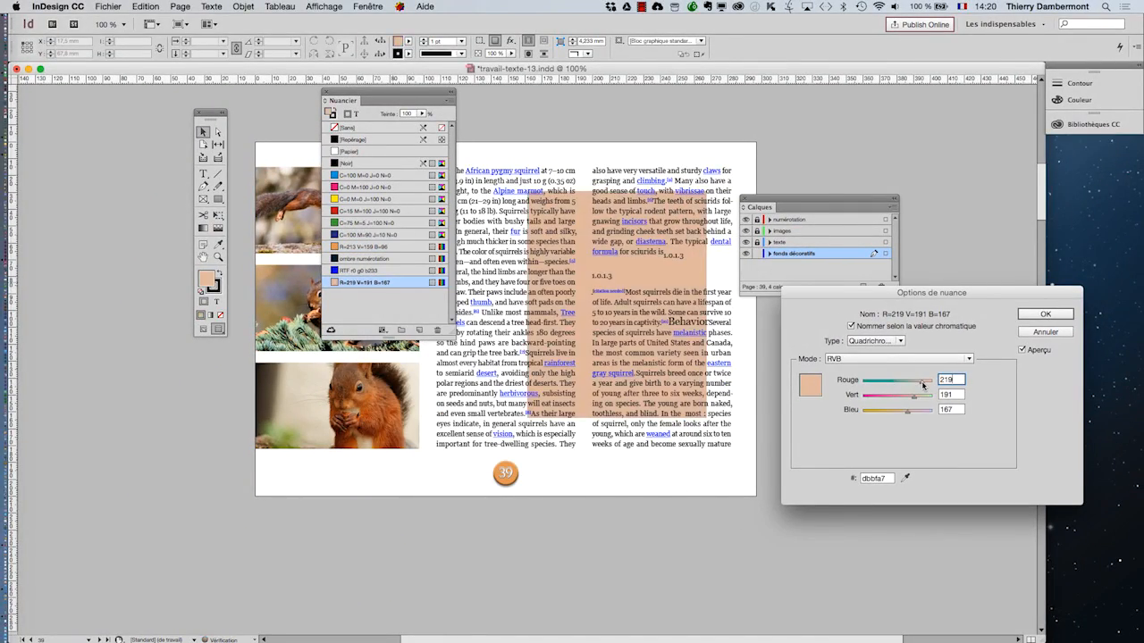
mouse_move(916, 385)
mouse_down()
mouse_move(895, 385)
mouse_move(915, 387)
mouse_up()
click(1033, 335)
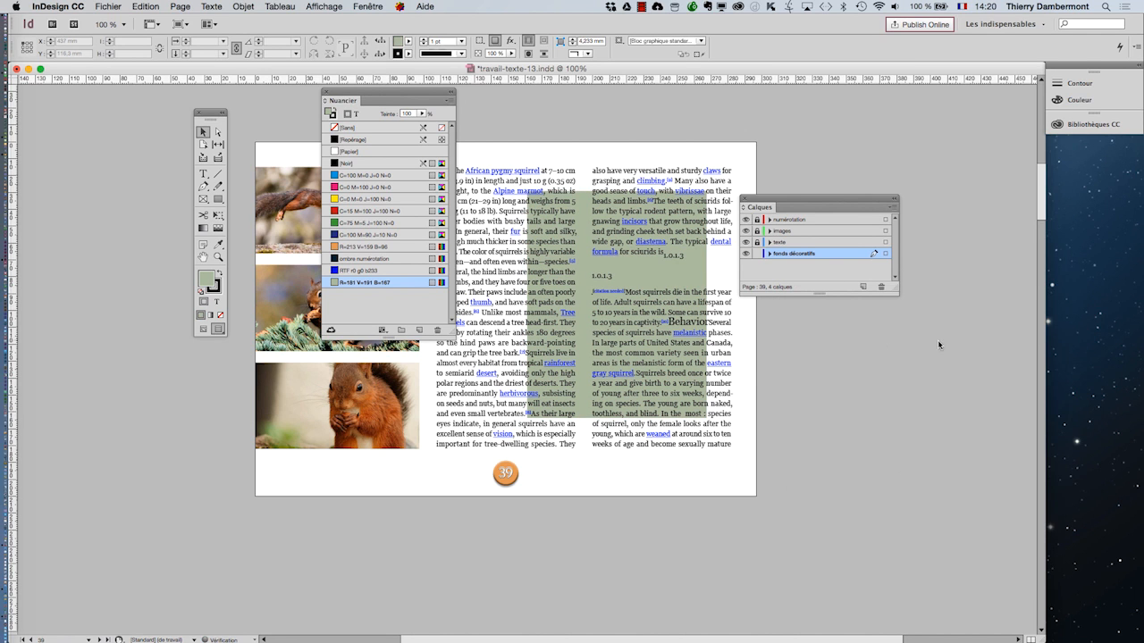
Lighten the new grey-green swatch by setting its RVB values to Rouge 206, Vert 213 and Bleu 197
double_click(401, 285)
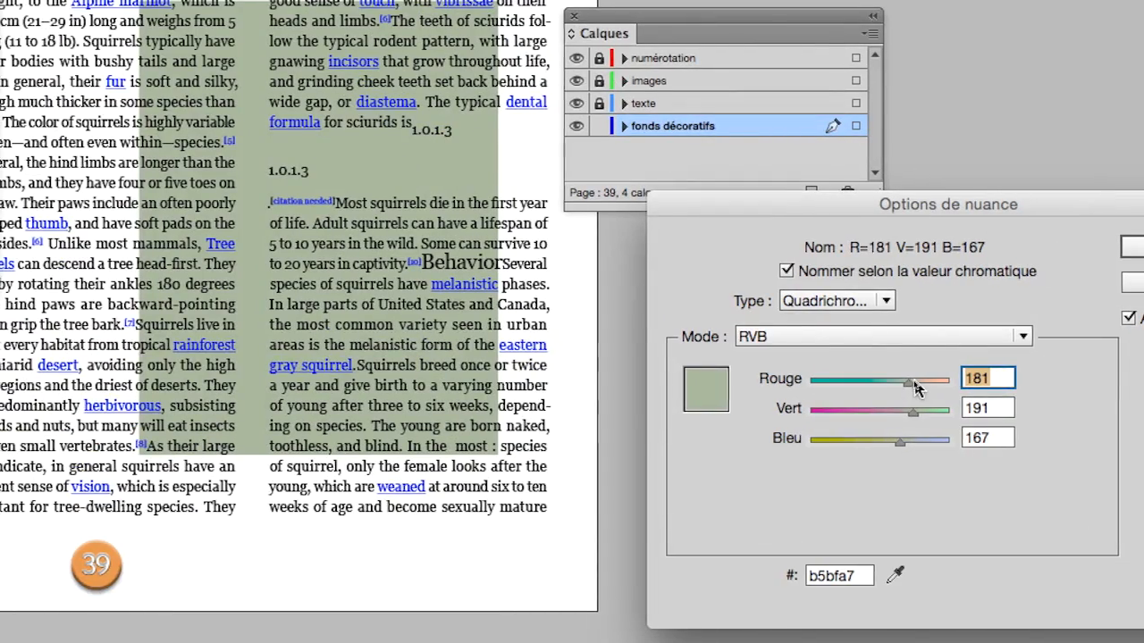
drag(916, 386, 922, 389)
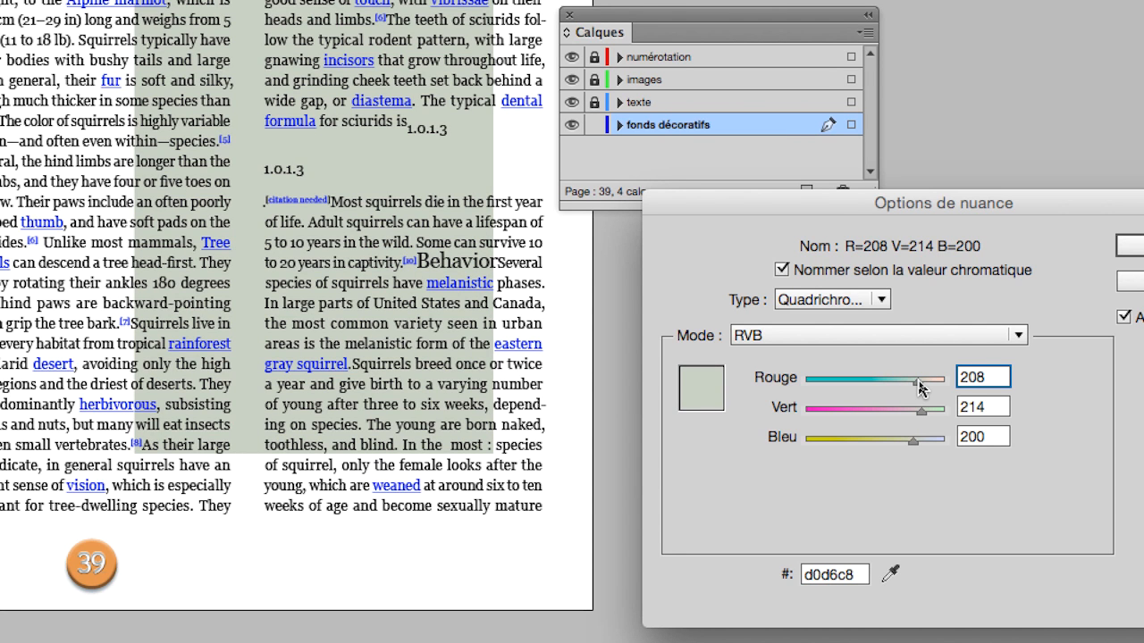
mouse_move(921, 388)
mouse_down()
mouse_move(883, 388)
mouse_move(922, 388)
mouse_up()
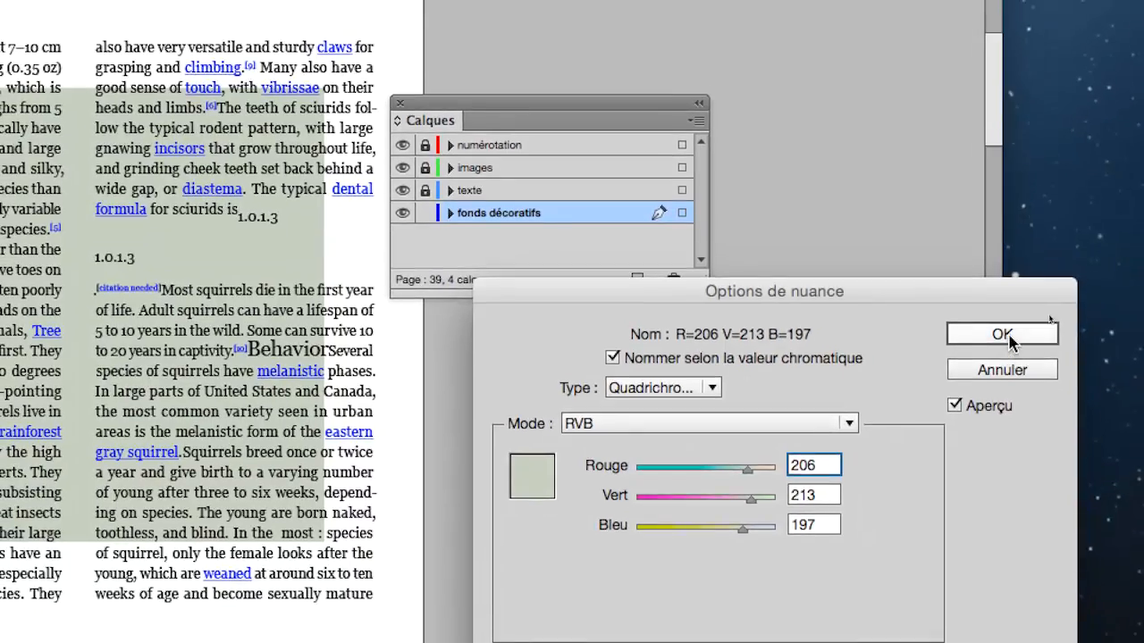
click(1131, 246)
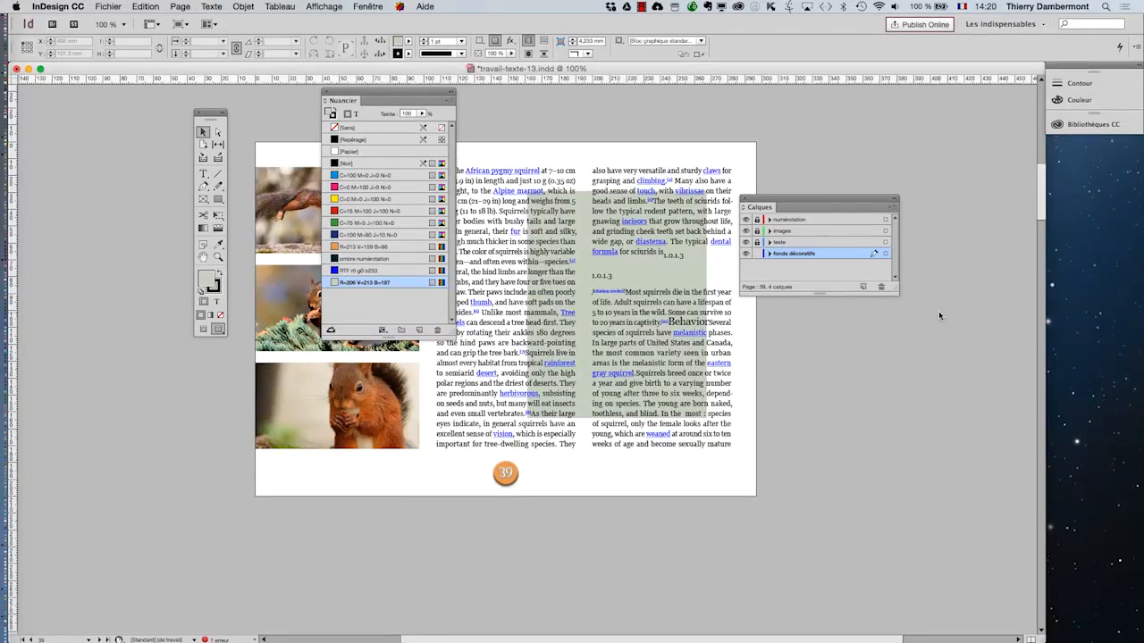